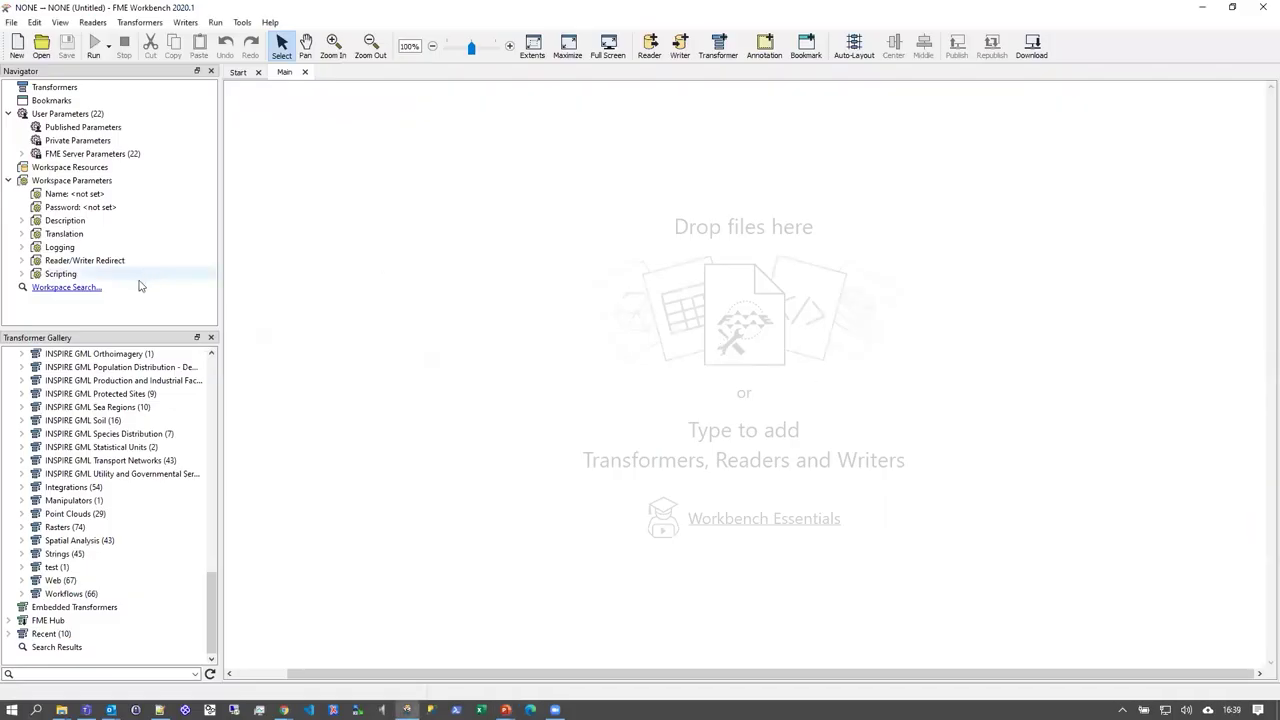
- Browse the INSPIRE transformer categories and widen the Navigator and Transformer Gallery panels
{"action": "left_click_drag", "start_coordinate": [213, 600], "coordinate": [246, 520]}
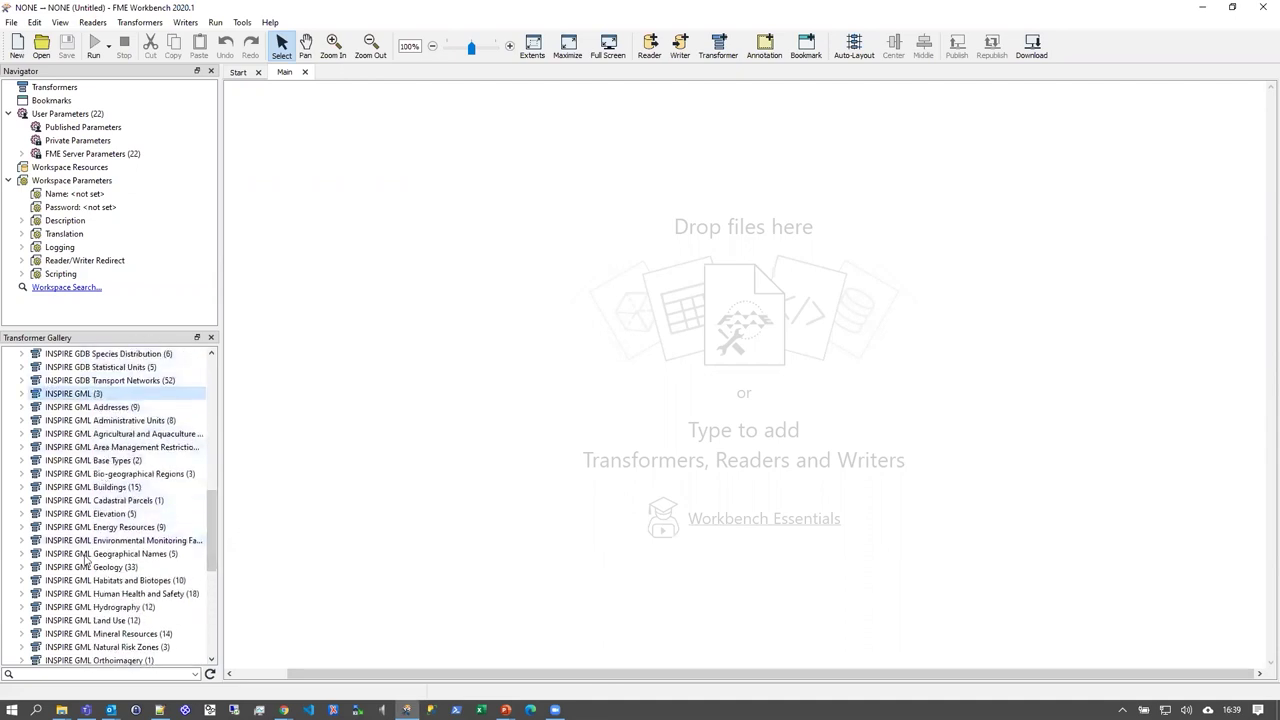
{"action": "left_click_drag", "start_coordinate": [215, 535], "coordinate": [215, 499]}
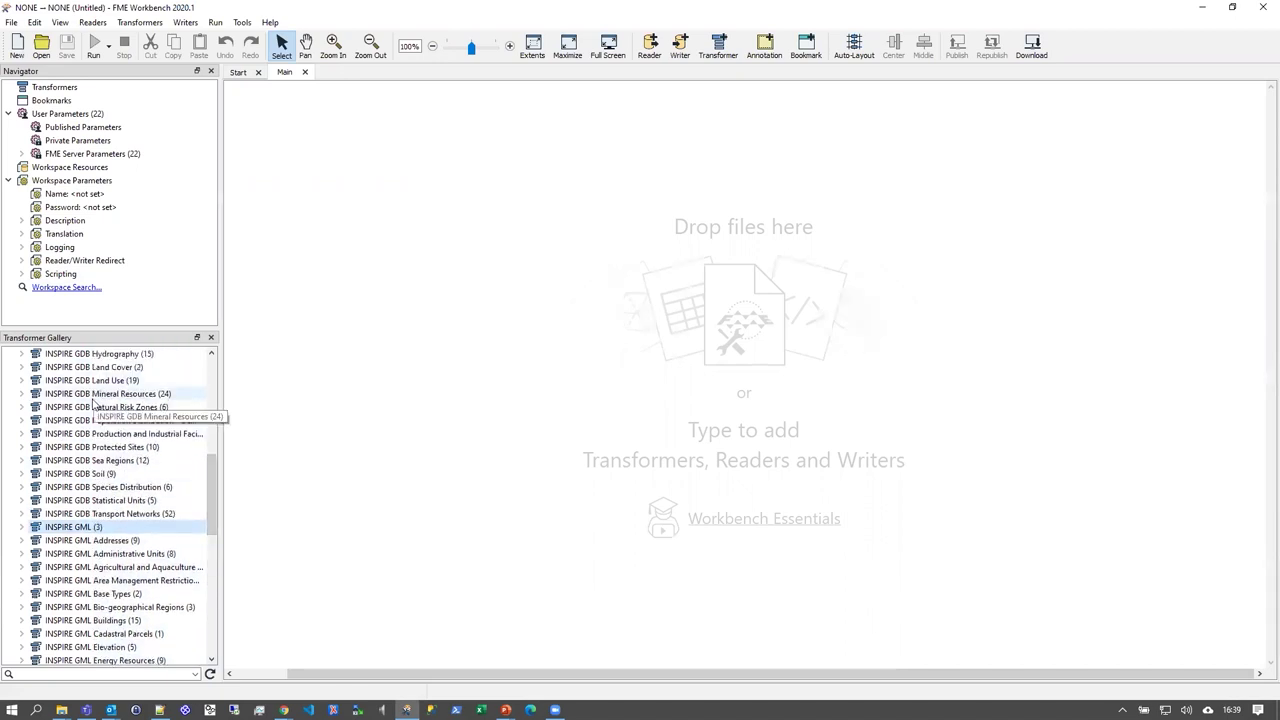
{"action": "left_click_drag", "start_coordinate": [212, 463], "coordinate": [212, 398]}
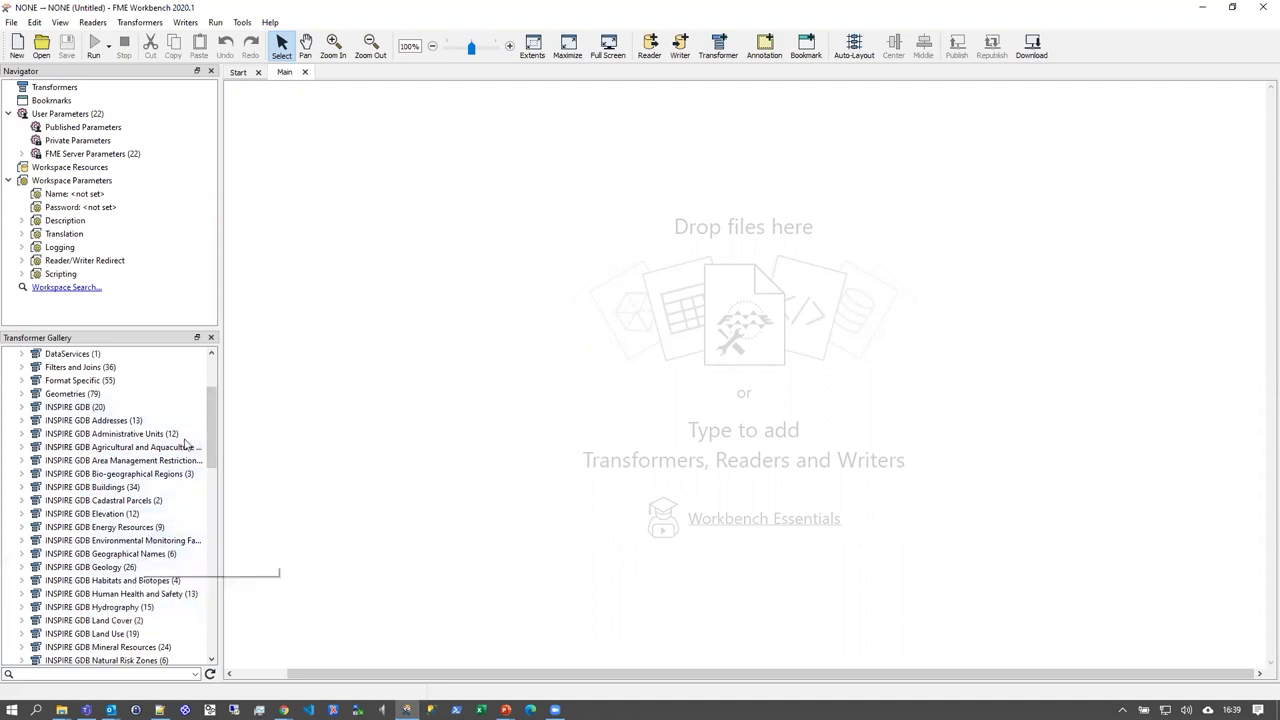
{"action": "left_click_drag", "start_coordinate": [219, 390], "coordinate": [243, 390]}
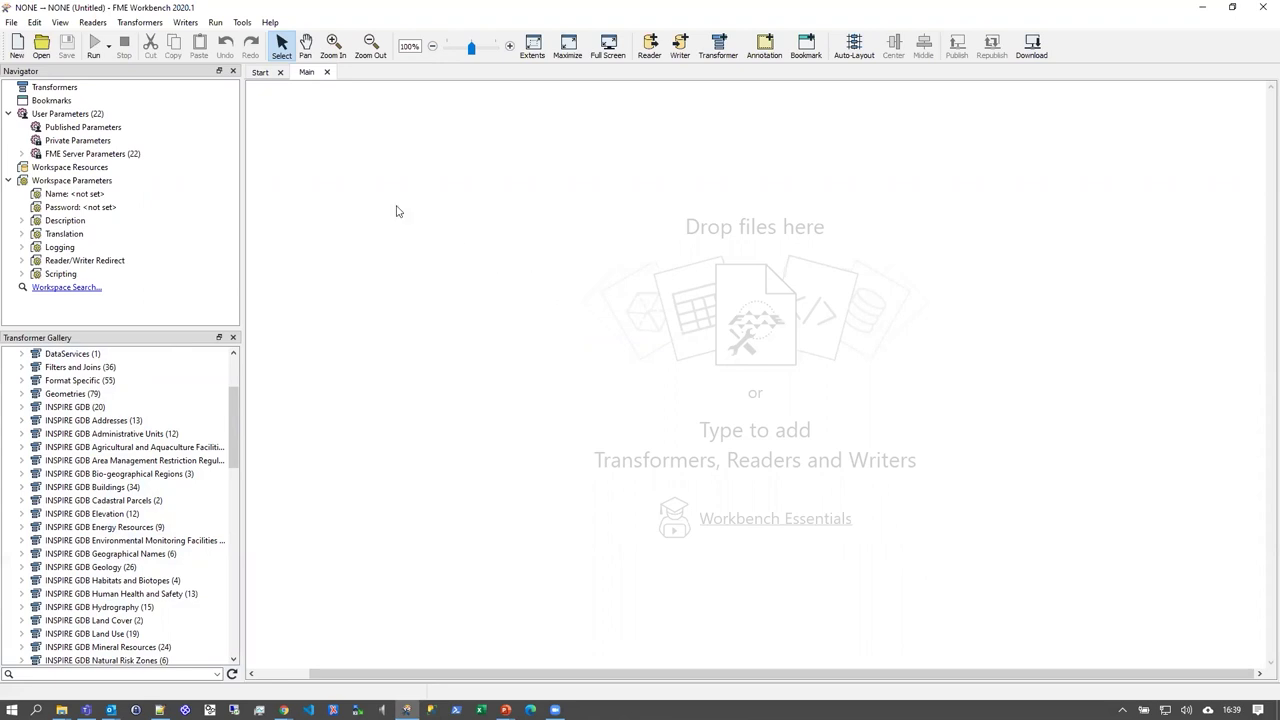
{"action": "left_click", "coordinate": [14, 46]}
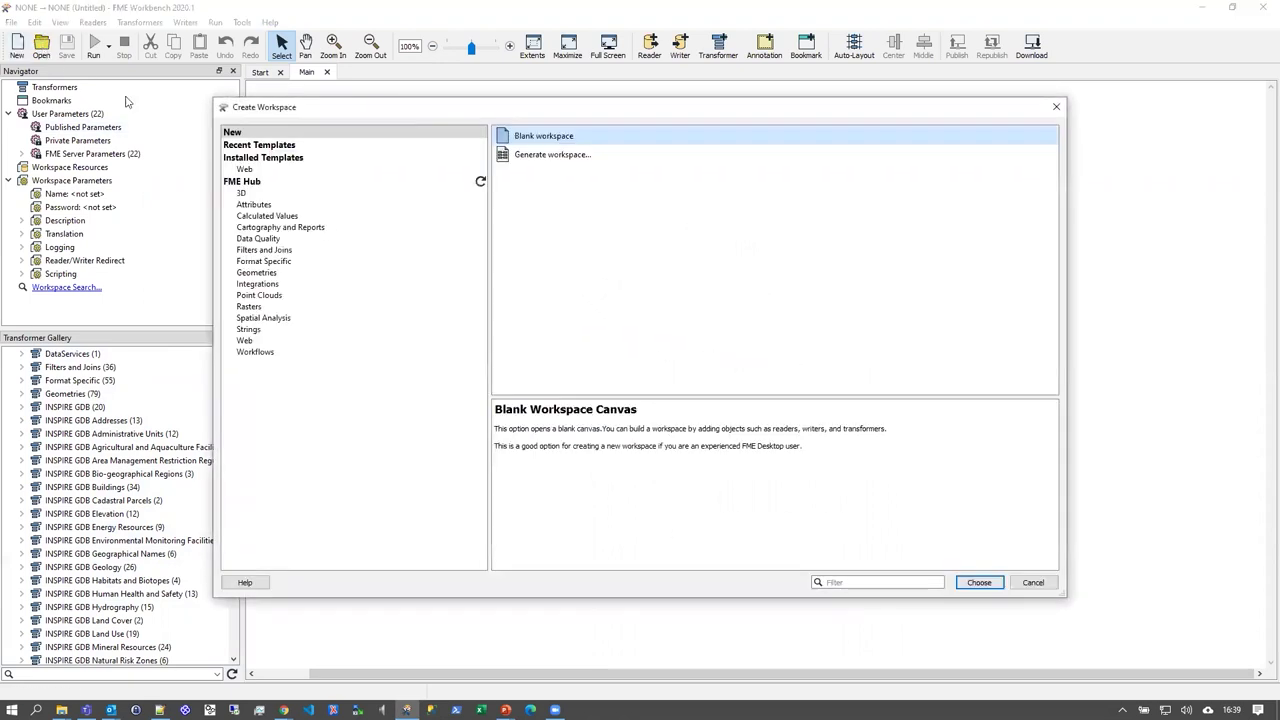
- Create a workspace from the Installed Templates > Web template INSPIRE GML Natural Risk Zones
{"action": "left_click", "coordinate": [250, 168]}
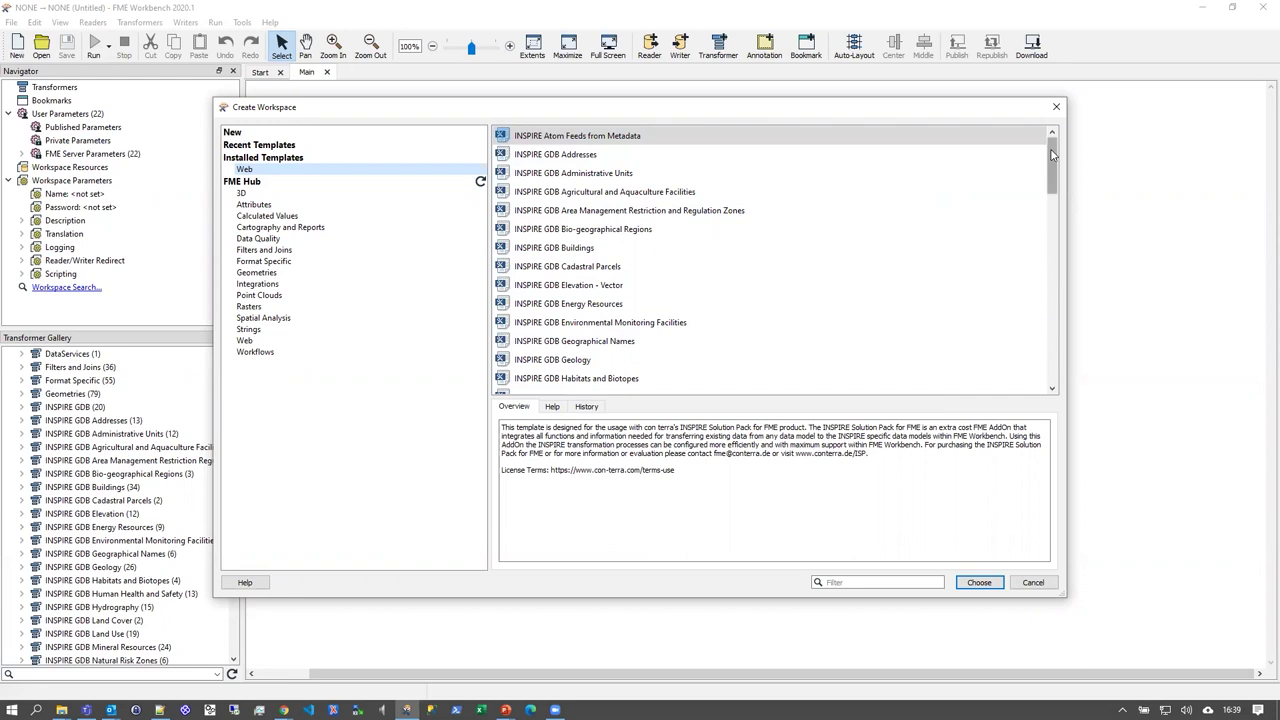
{"action": "left_click_drag", "start_coordinate": [1052, 153], "coordinate": [1053, 264]}
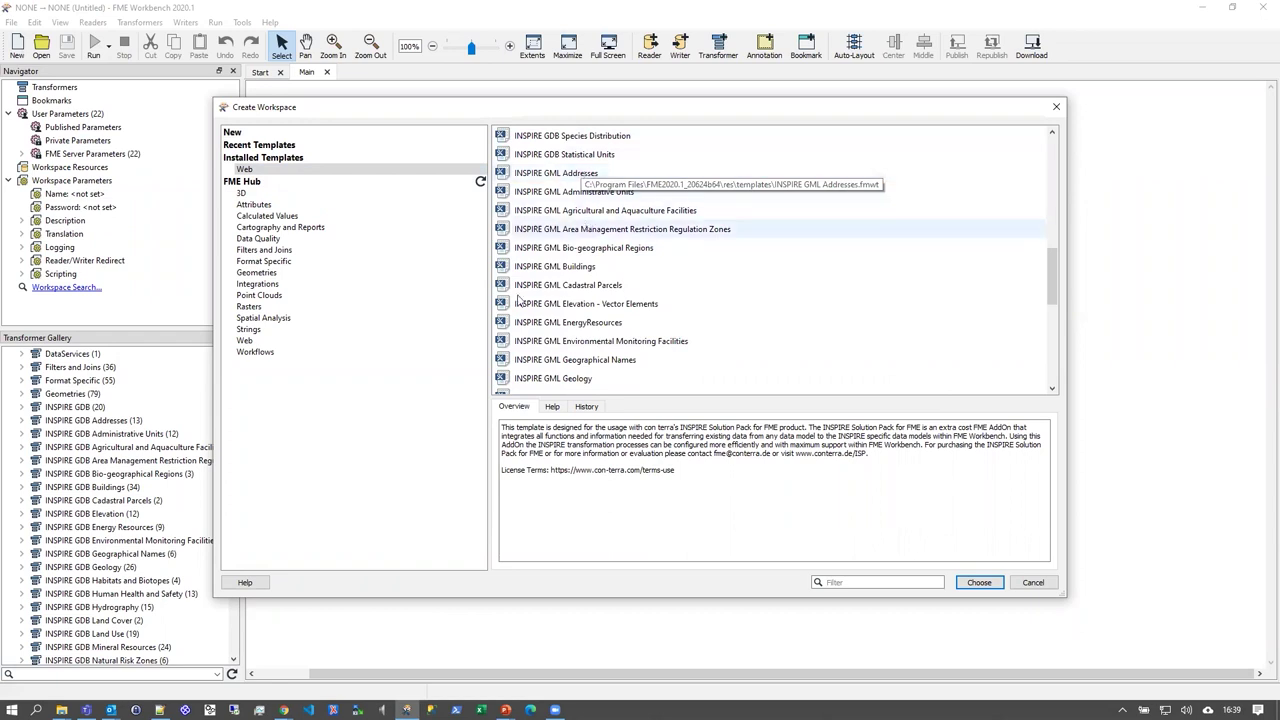
{"action": "scroll", "coordinate": [640, 176], "scroll_direction": "down", "scroll_amount": 3}
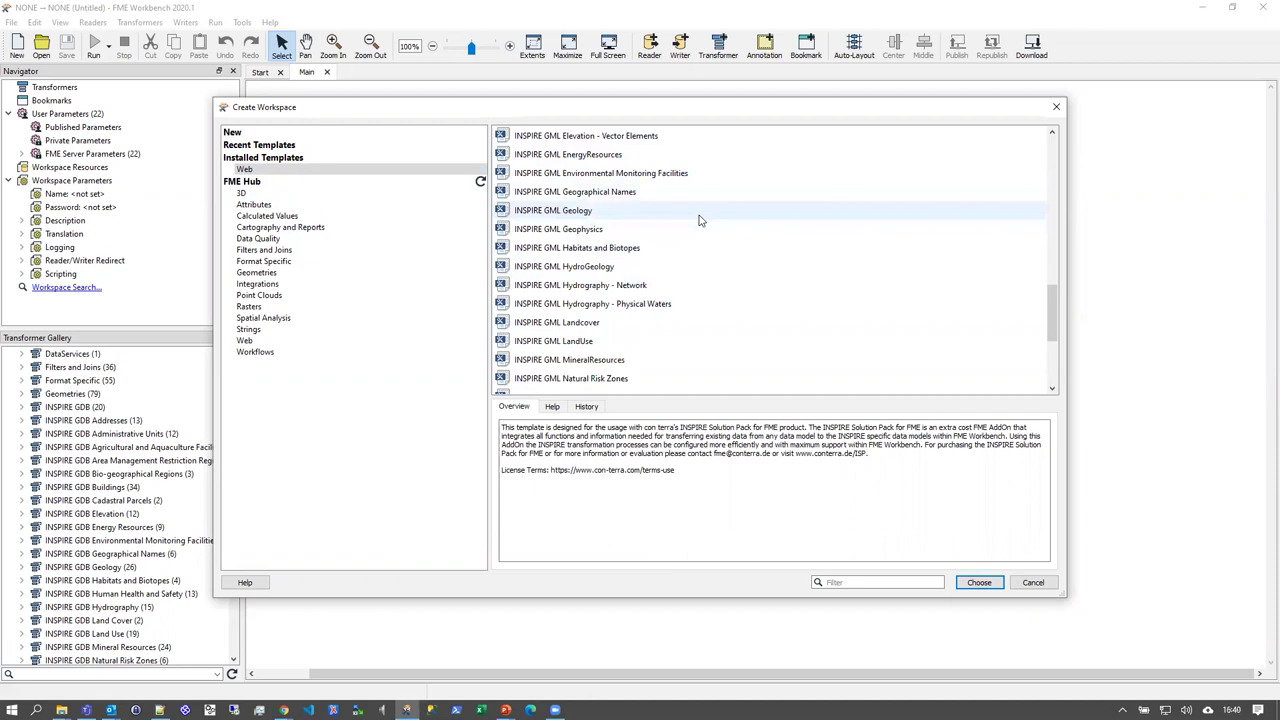
{"action": "scroll", "coordinate": [700, 220], "scroll_direction": "down", "scroll_amount": 1}
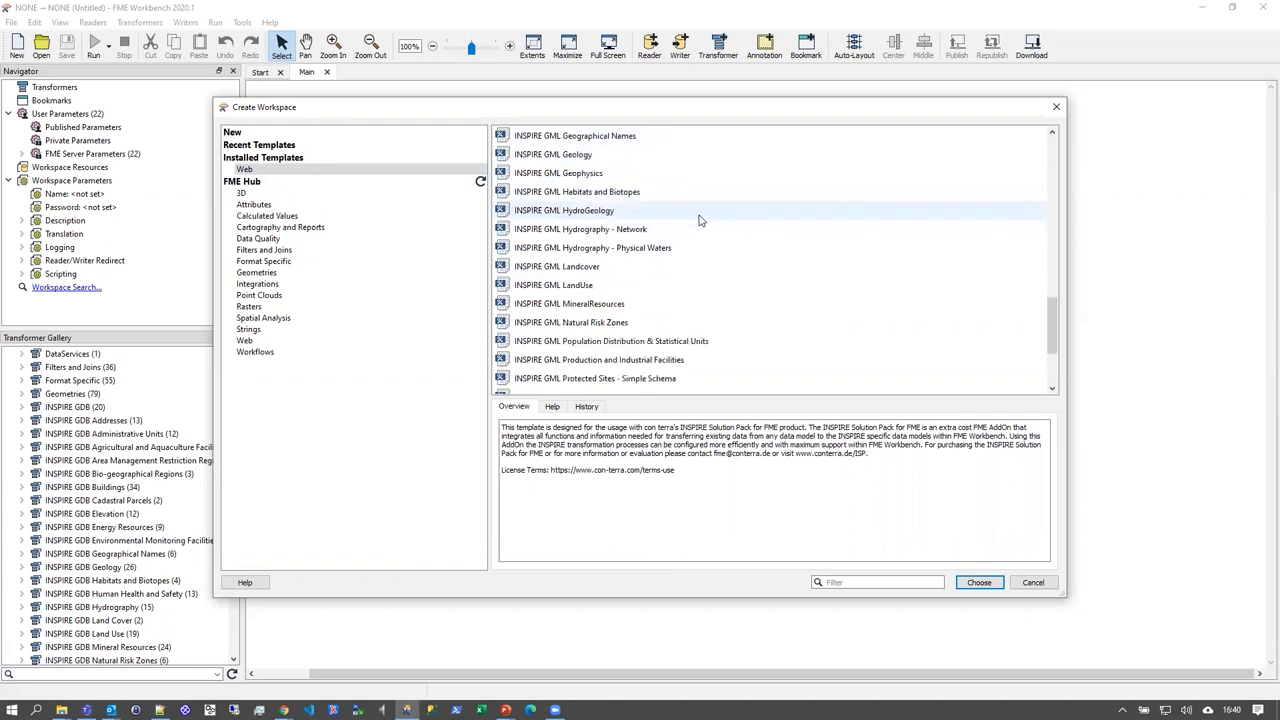
{"action": "left_click", "coordinate": [615, 330]}
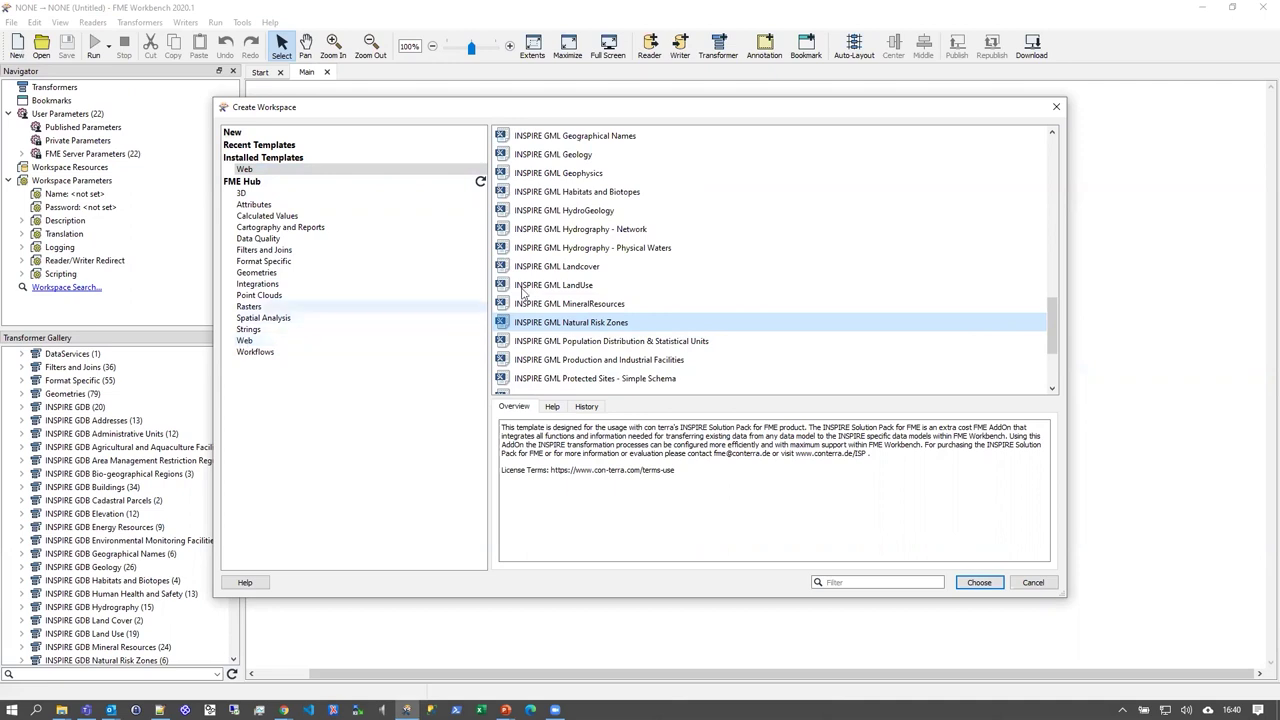
{"action": "left_click", "coordinate": [245, 340]}
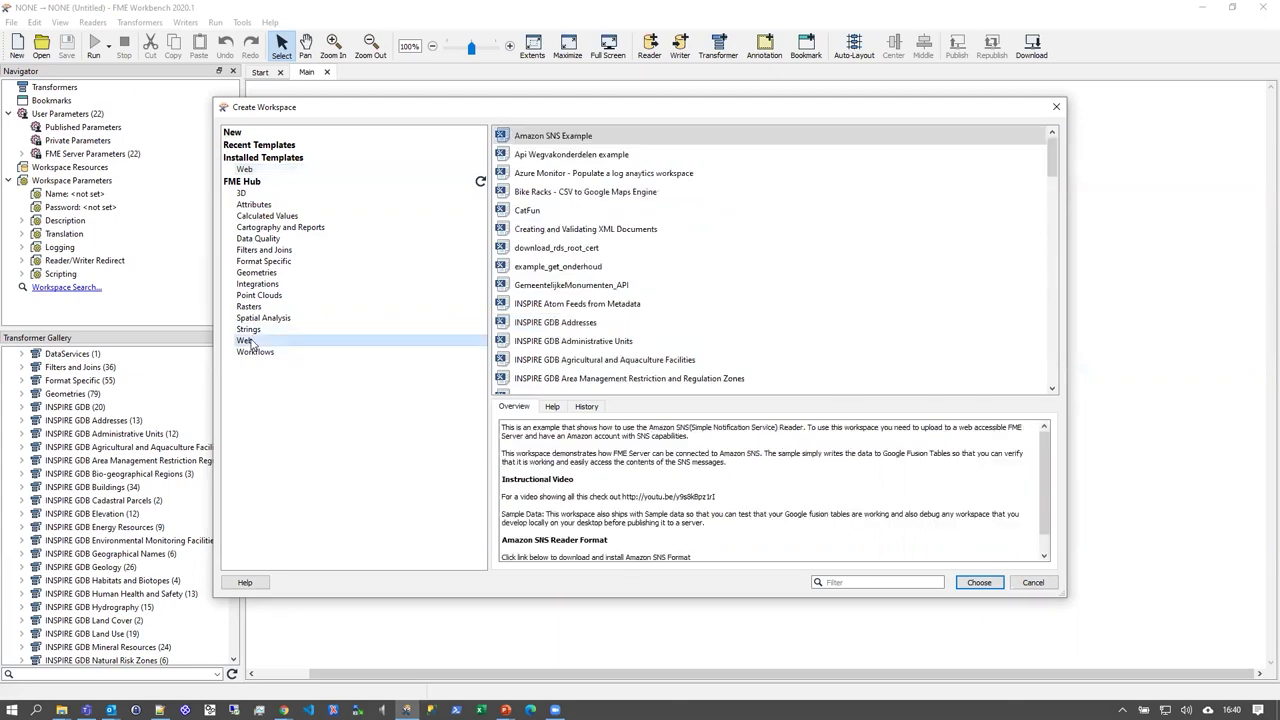
{"action": "scroll", "coordinate": [730, 280], "scroll_direction": "down", "scroll_amount": 10}
{"action": "scroll", "coordinate": [730, 285], "scroll_direction": "down", "scroll_amount": 3}
{"action": "scroll", "coordinate": [700, 260], "scroll_direction": "up", "scroll_amount": 1}
{"action": "left_click", "coordinate": [611, 213]}
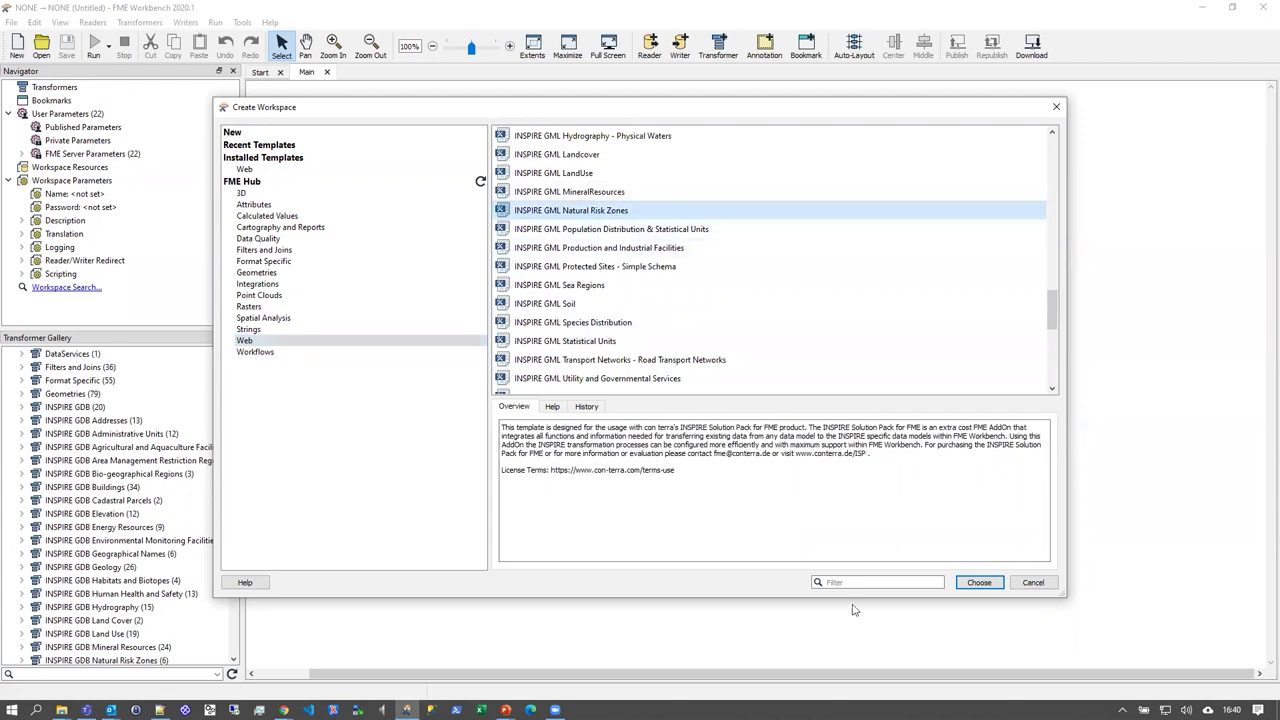
{"action": "left_click", "coordinate": [985, 583]}
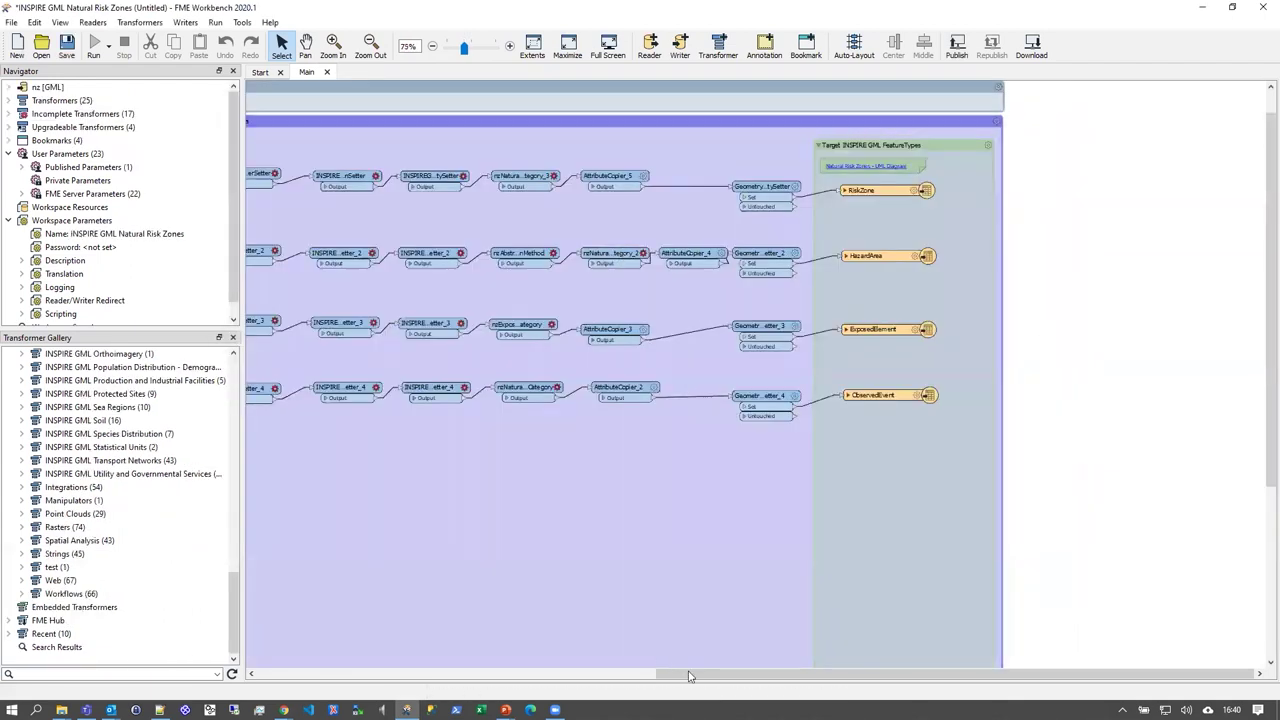
- Scroll the canvas left to show the full Inspire Setters bookmark and its four writer feature types
{"action": "left_click_drag", "start_coordinate": [660, 672], "coordinate": [607, 668]}
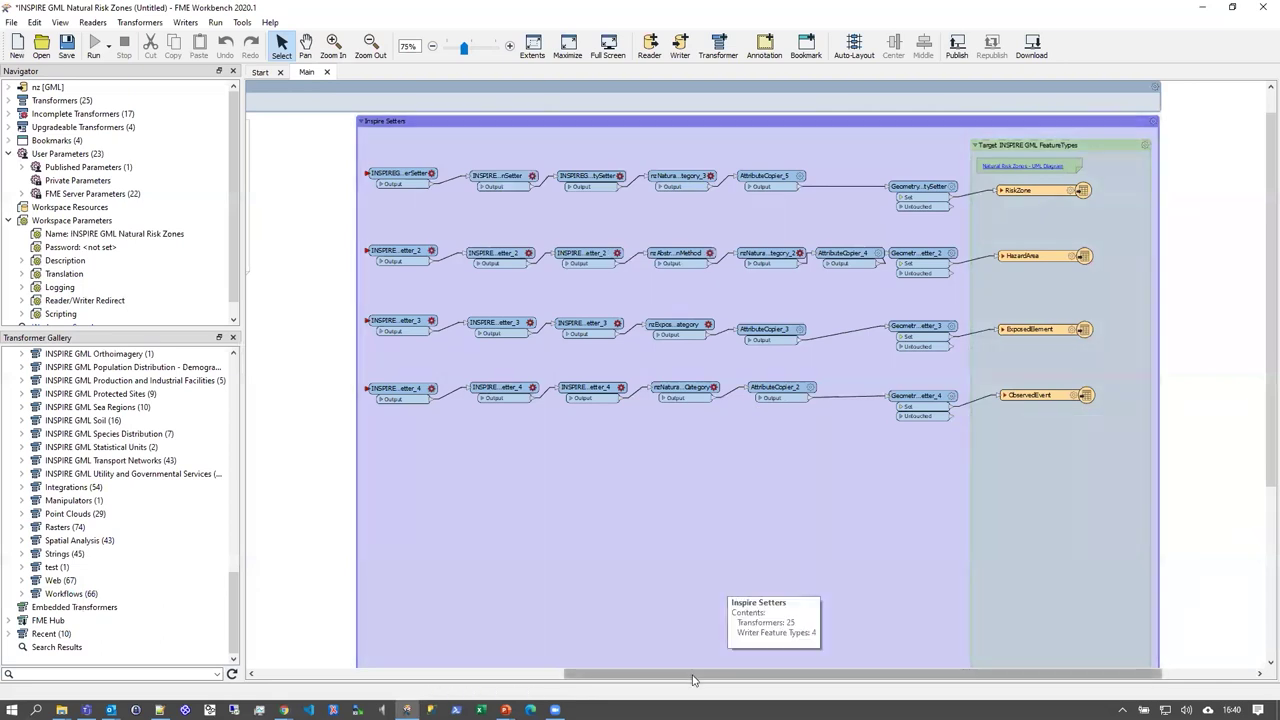
{"action": "left_click_drag", "start_coordinate": [693, 680], "coordinate": [618, 667]}
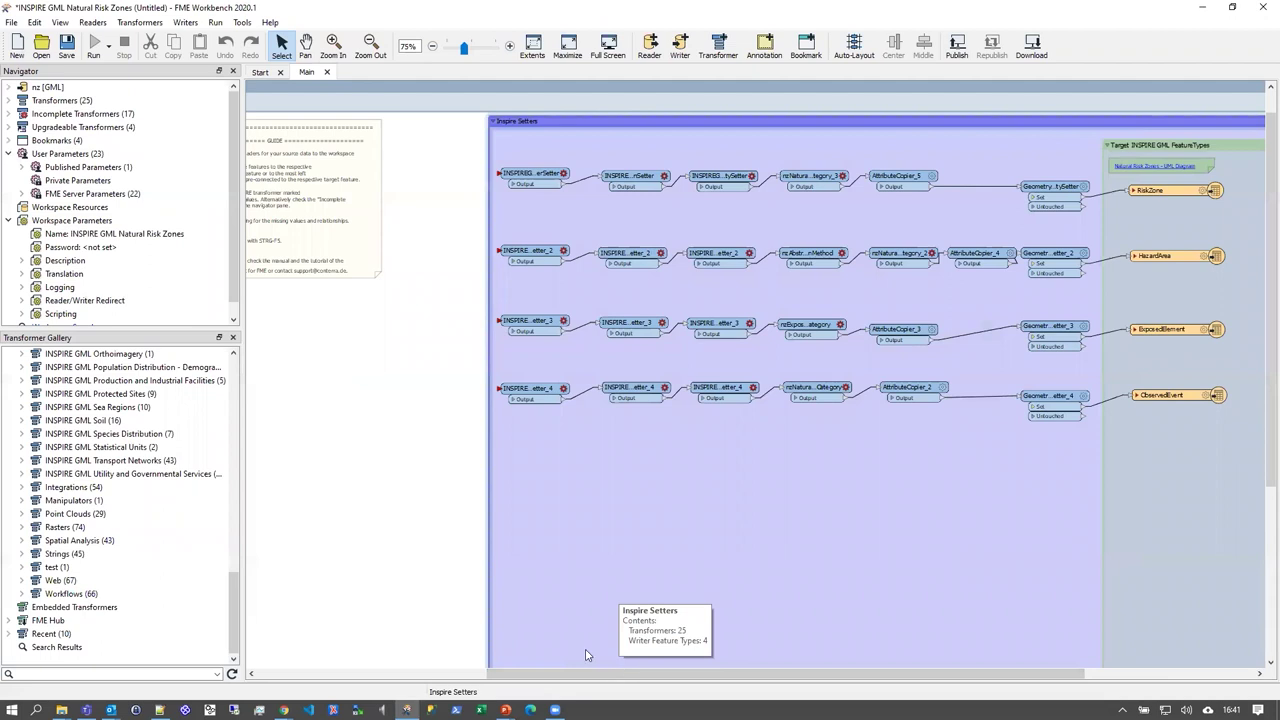
- Add a Microsoft Excel reader for the Beben sheet, with Breite/Laenge as y/x coordinates
{"action": "left_click", "coordinate": [97, 24]}
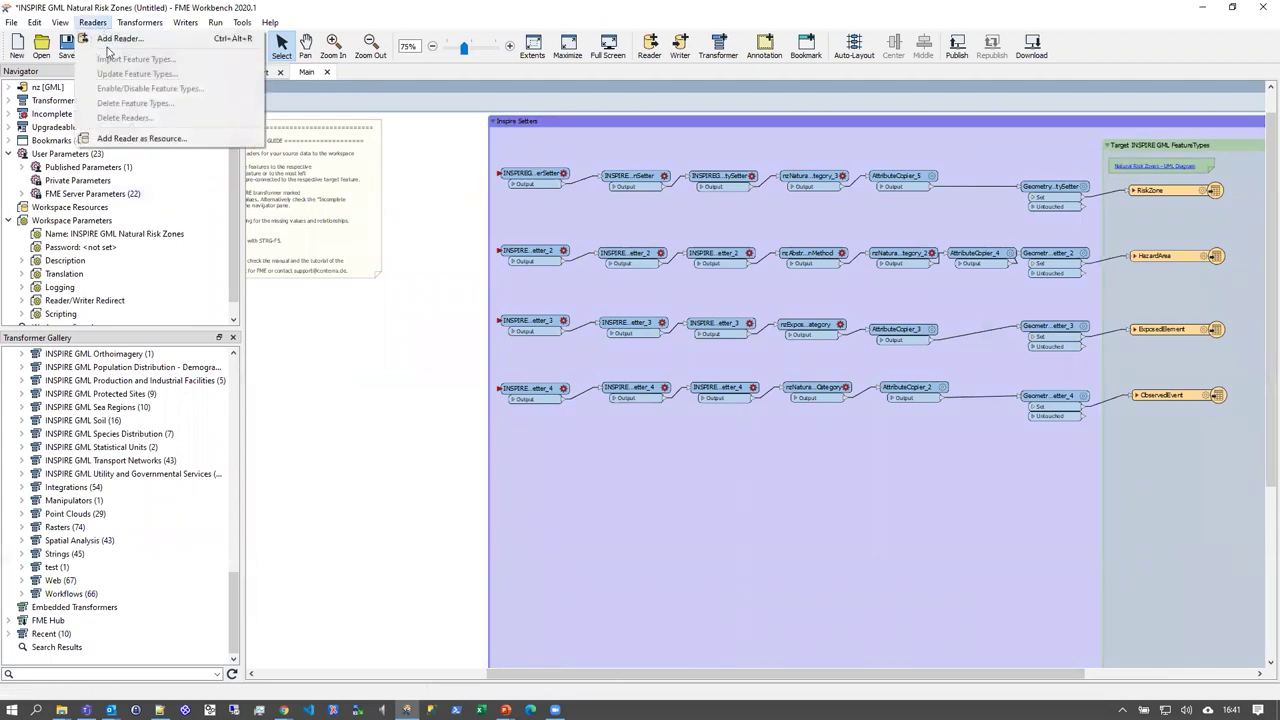
{"action": "left_click", "coordinate": [125, 60]}
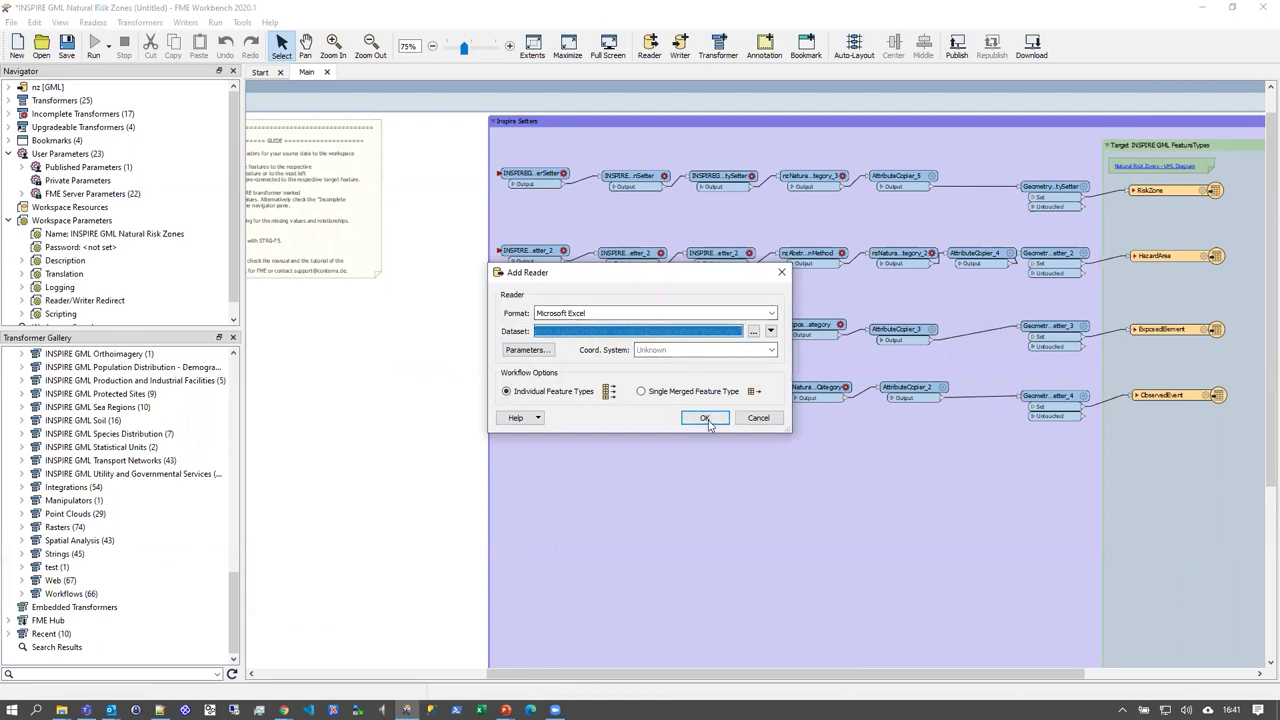
{"action": "left_click", "coordinate": [527, 354]}
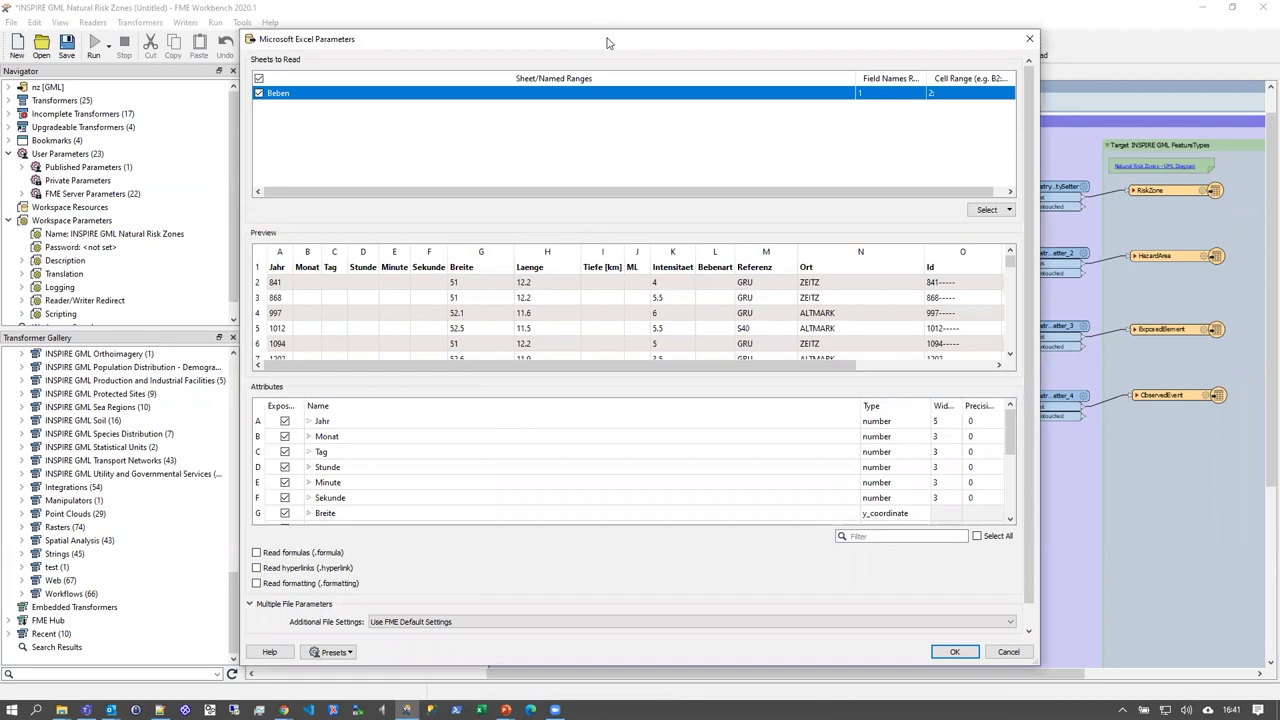
{"action": "left_click_drag", "start_coordinate": [611, 42], "coordinate": [479, 30]}
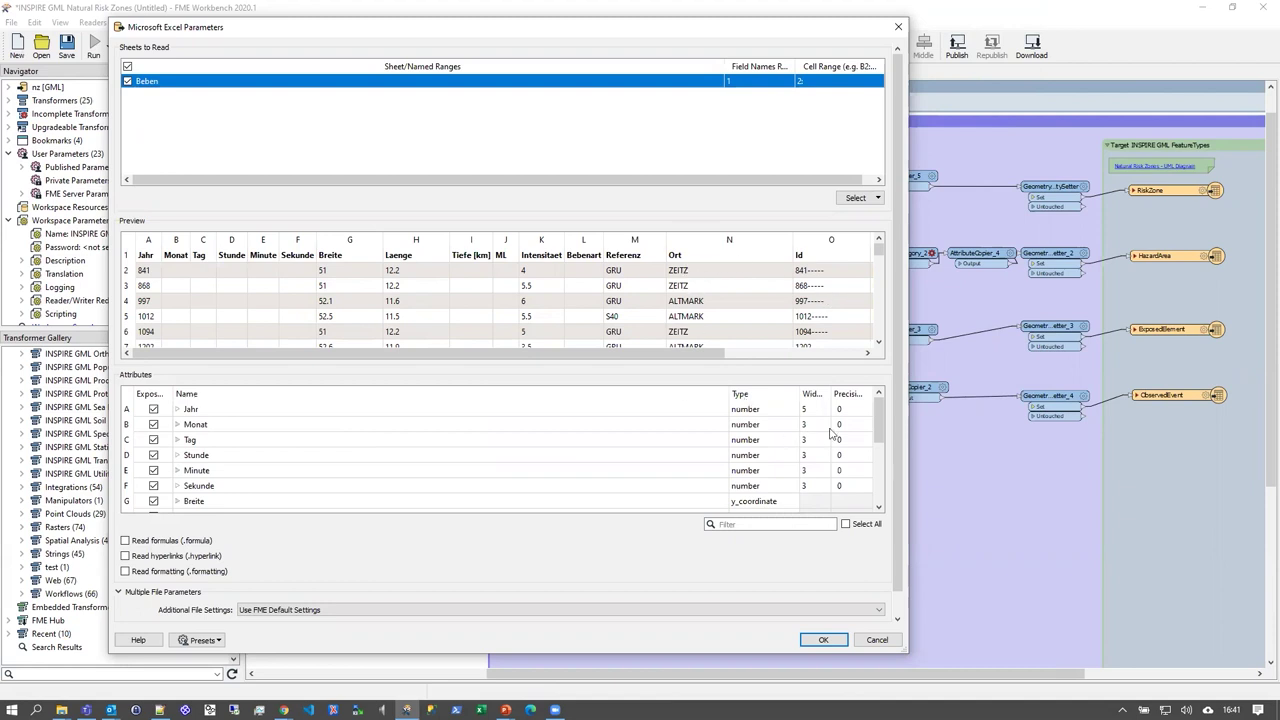
{"action": "left_click_drag", "start_coordinate": [880, 427], "coordinate": [877, 435]}
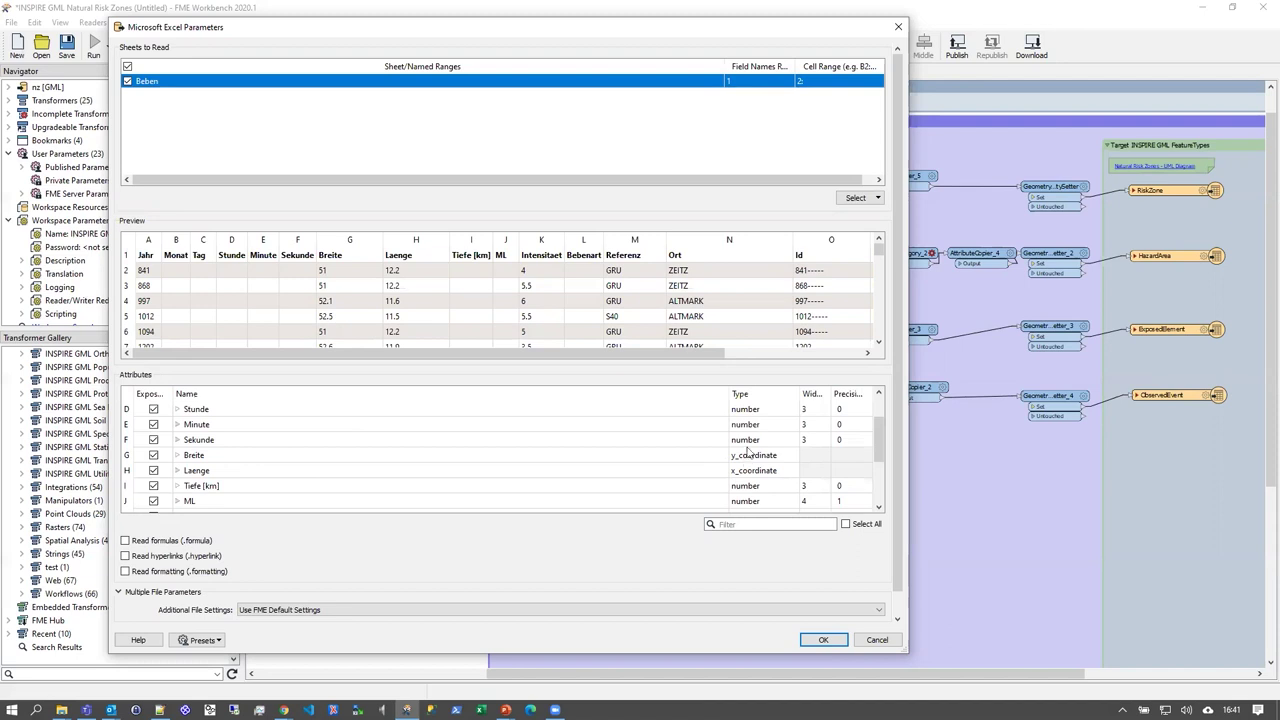
{"action": "left_click", "coordinate": [820, 640]}
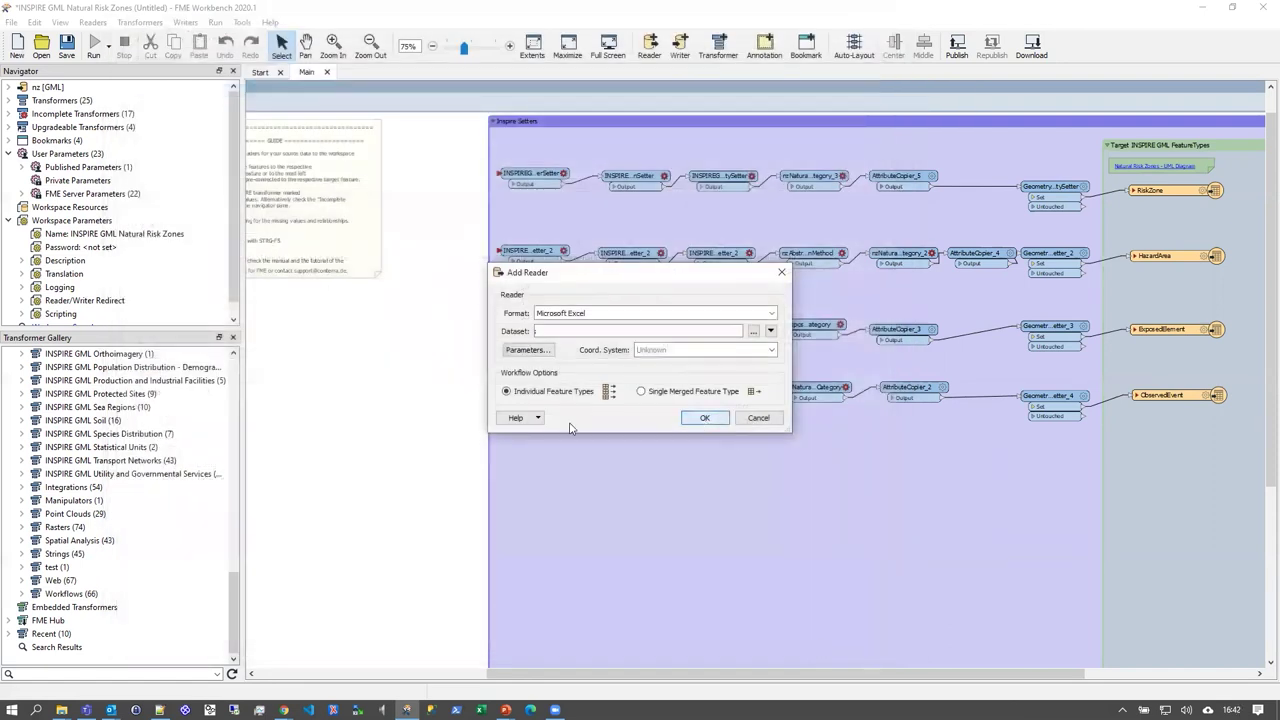
{"action": "left_click", "coordinate": [703, 420]}
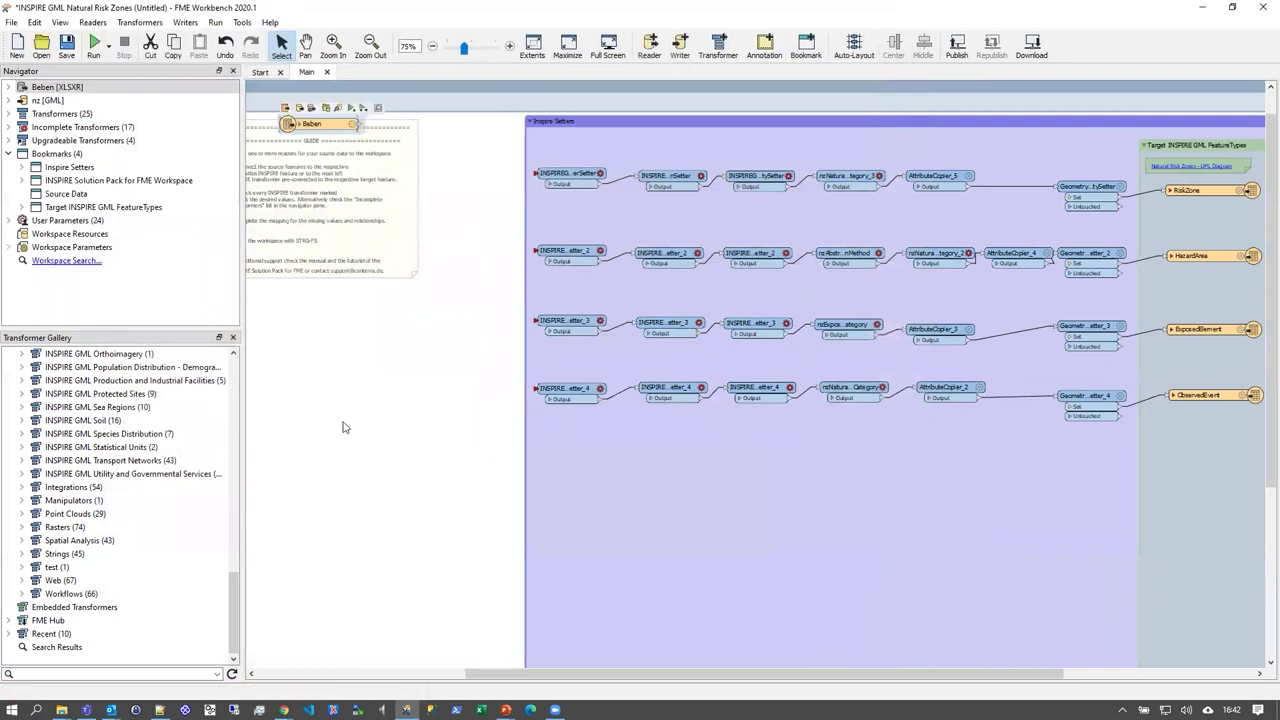
- Move the Beben feature type beside INSPIREGML_IdentifierSetter_4 and open that setter's parameters
{"action": "left_click_drag", "start_coordinate": [313, 124], "coordinate": [398, 389]}
{"action": "left_click_drag", "start_coordinate": [581, 677], "coordinate": [642, 681]}
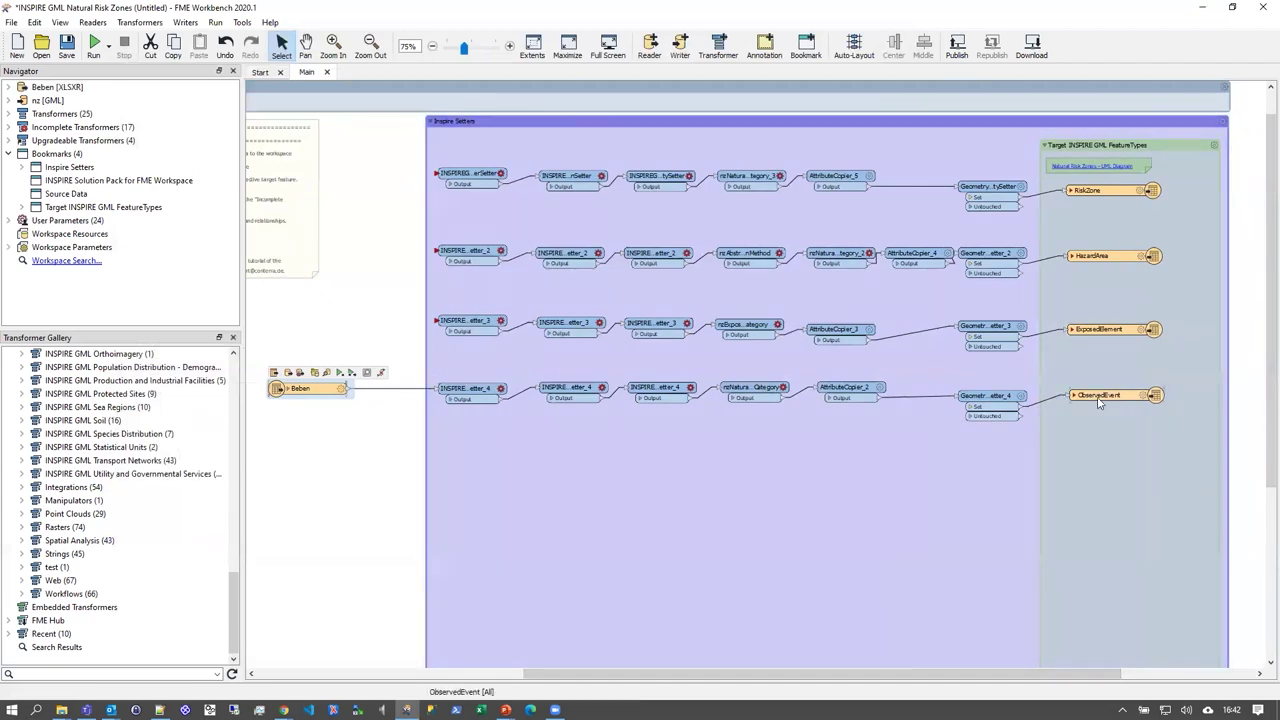
{"action": "mouse_move", "coordinate": [1099, 401]}
{"action": "mouse_move", "coordinate": [304, 398]}
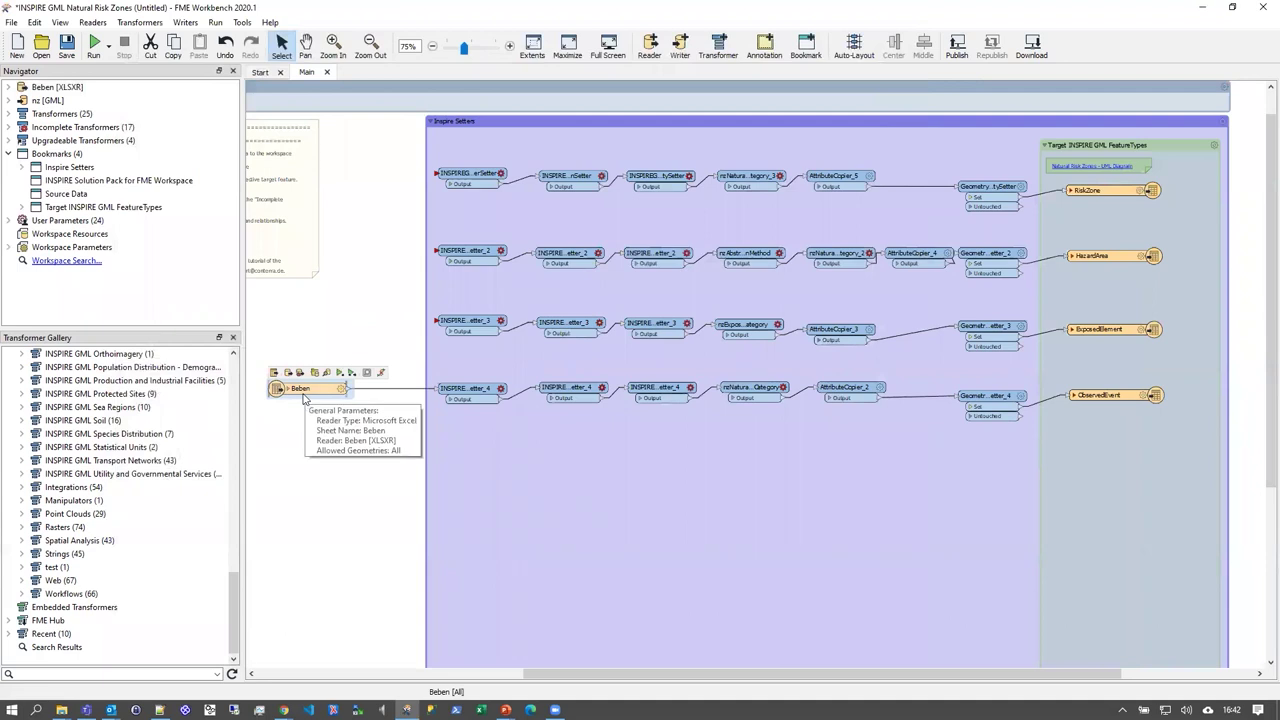
{"action": "left_click", "coordinate": [500, 391]}
- Set the identifier namespace to DE.ST.NZ.Quakes
{"action": "left_click", "coordinate": [683, 334]}
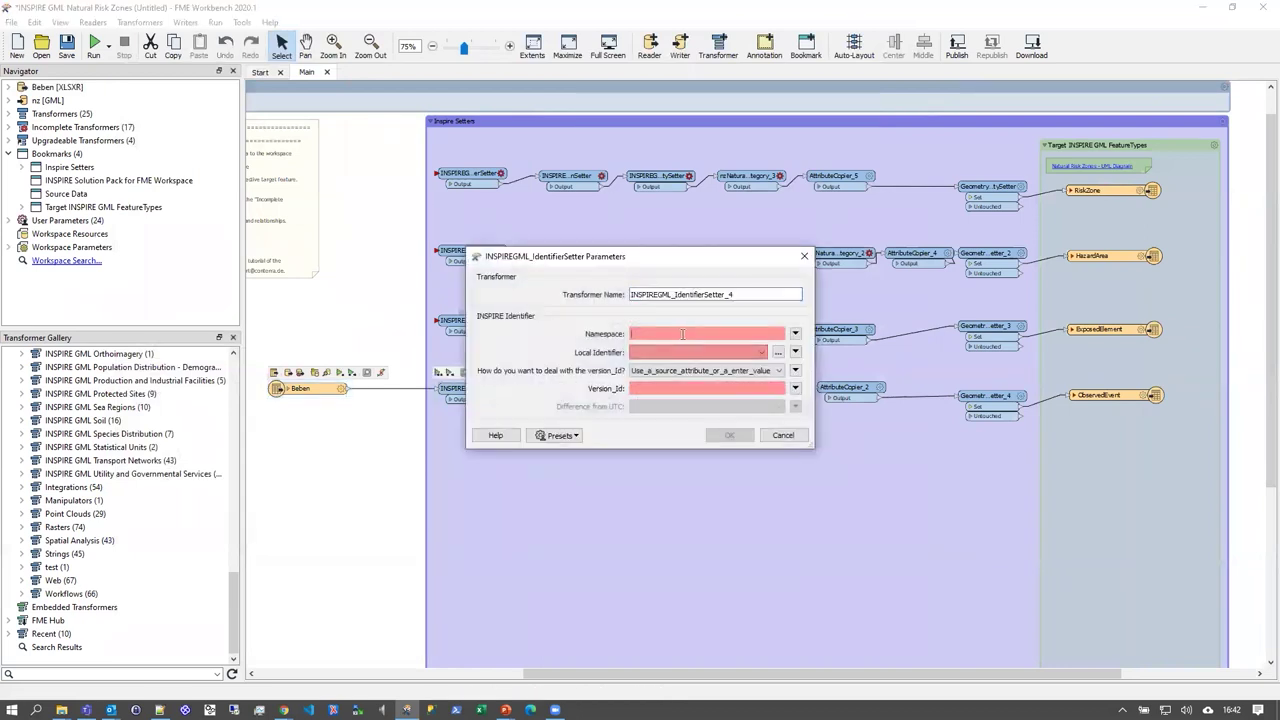
{"action": "type", "text": "nz"}
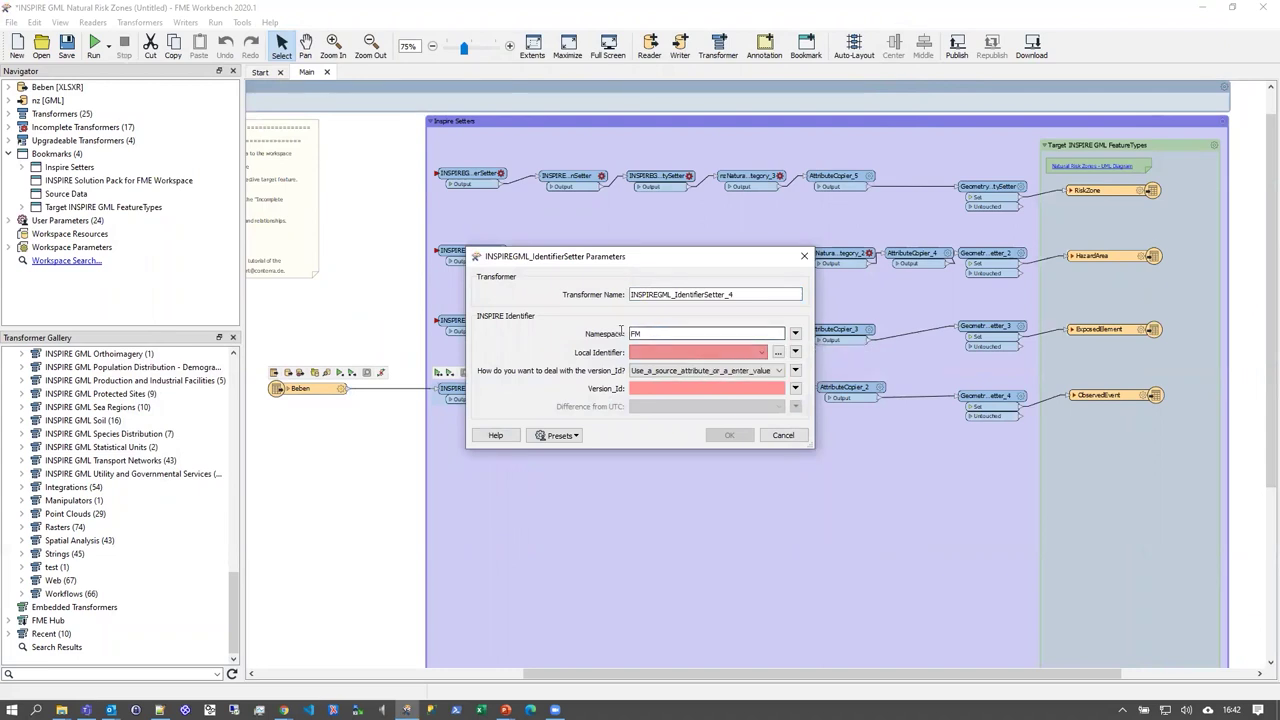
{"action": "left_click_drag", "start_coordinate": [683, 334], "coordinate": [617, 335]}
{"action": "type", "text": "De"}
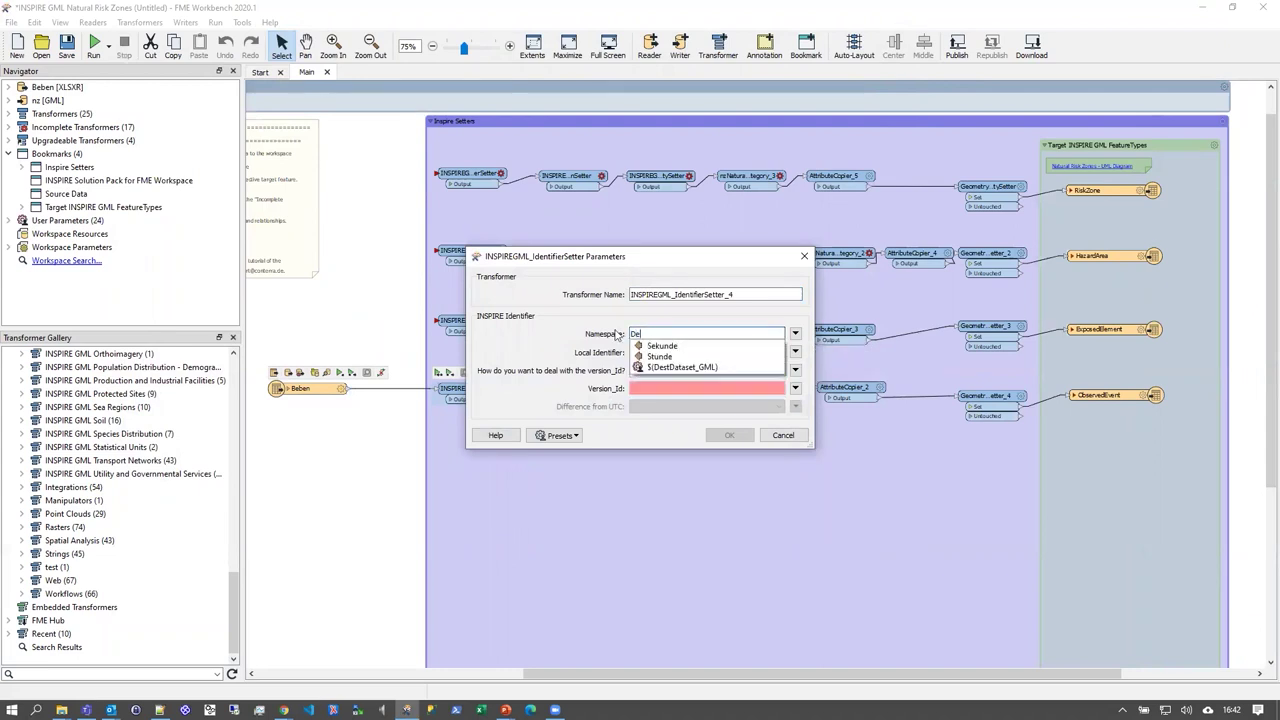
{"action": "key", "text": "BackSpace"}
{"action": "type", "text": "E.ST.NZ.Quakes"}
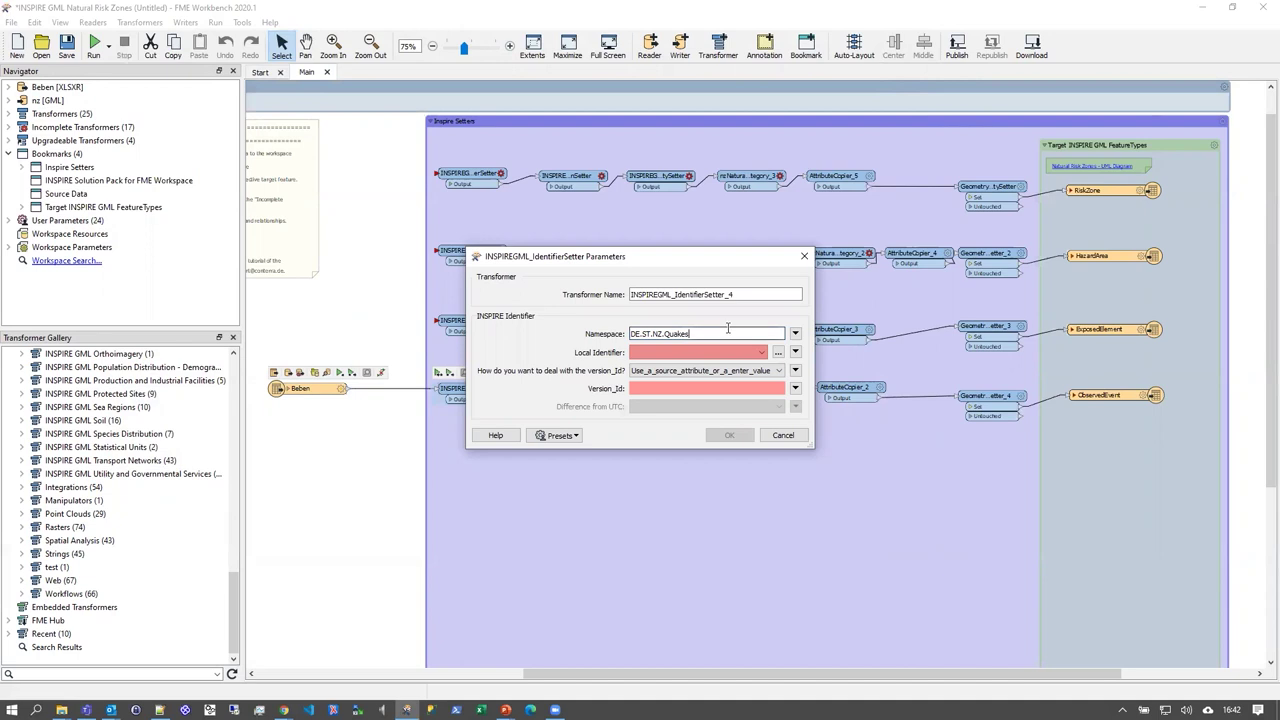
{"action": "left_click_drag", "start_coordinate": [688, 334], "coordinate": [591, 334]}
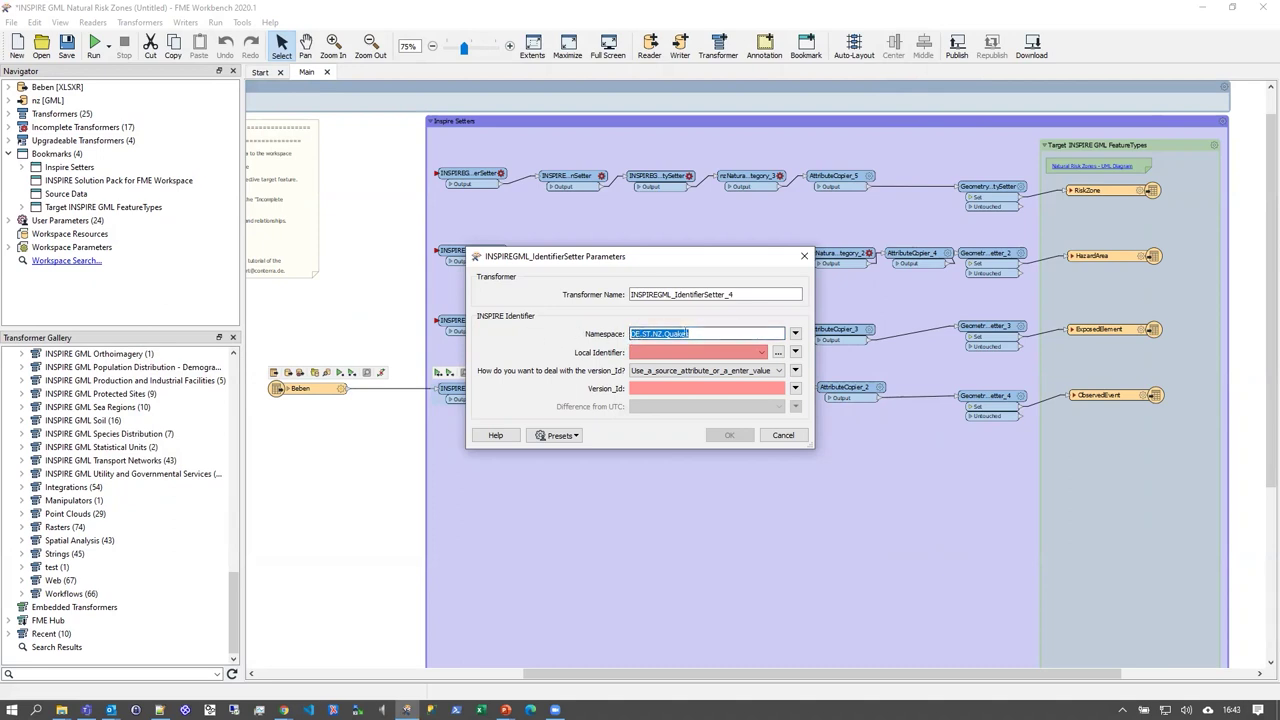
{"action": "left_click", "coordinate": [733, 333]}
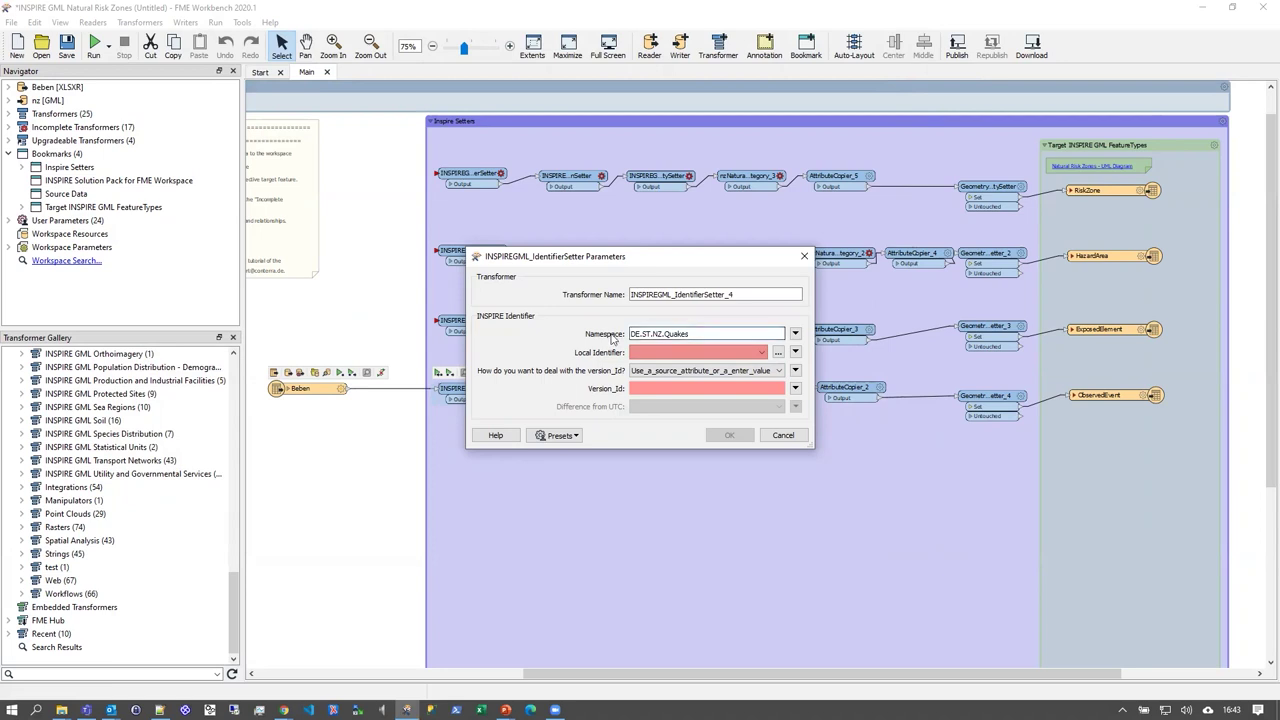
- Use Id as the local identifier and make version_id void with reason Unpopulated
{"action": "left_click", "coordinate": [761, 352]}
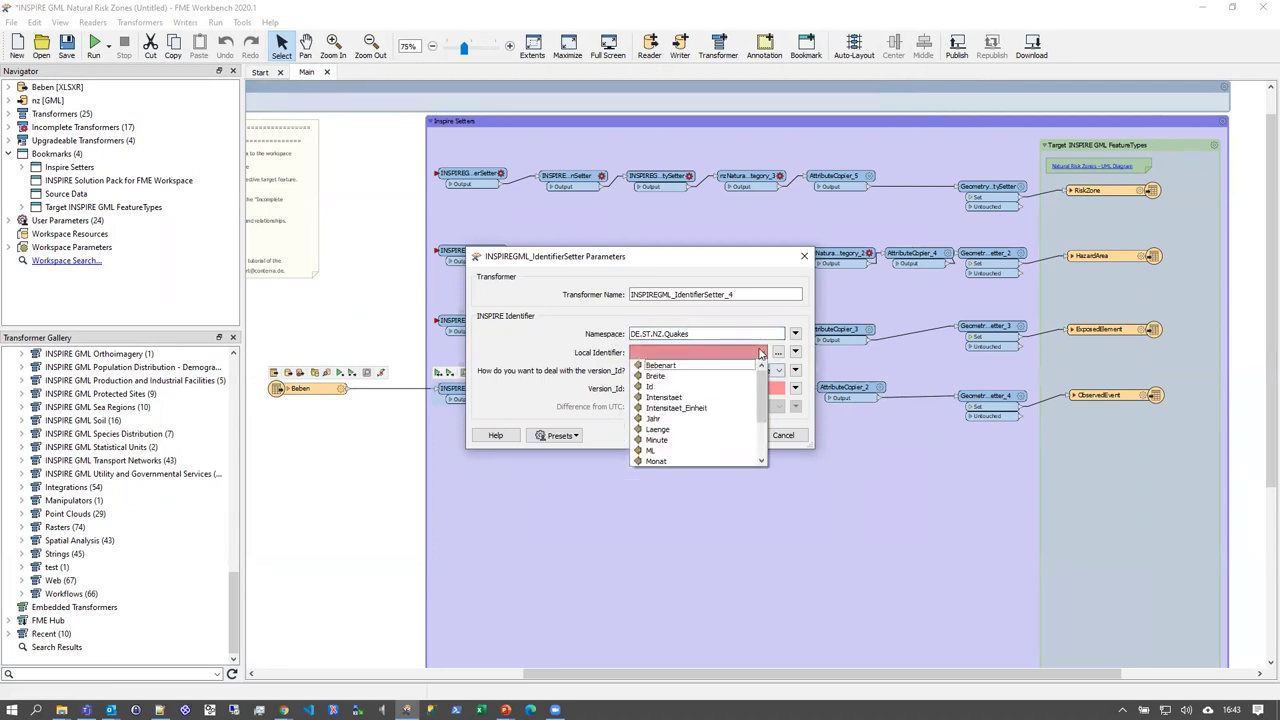
{"action": "left_click", "coordinate": [647, 387]}
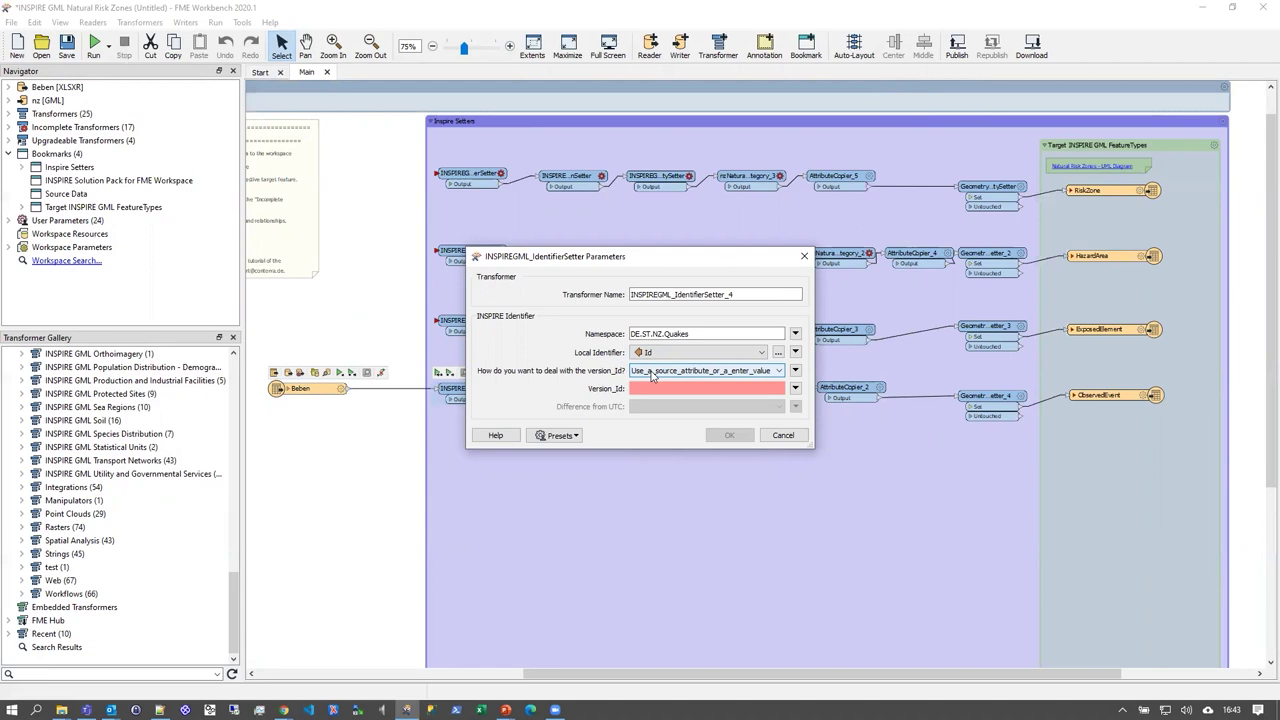
{"action": "left_click", "coordinate": [652, 372]}
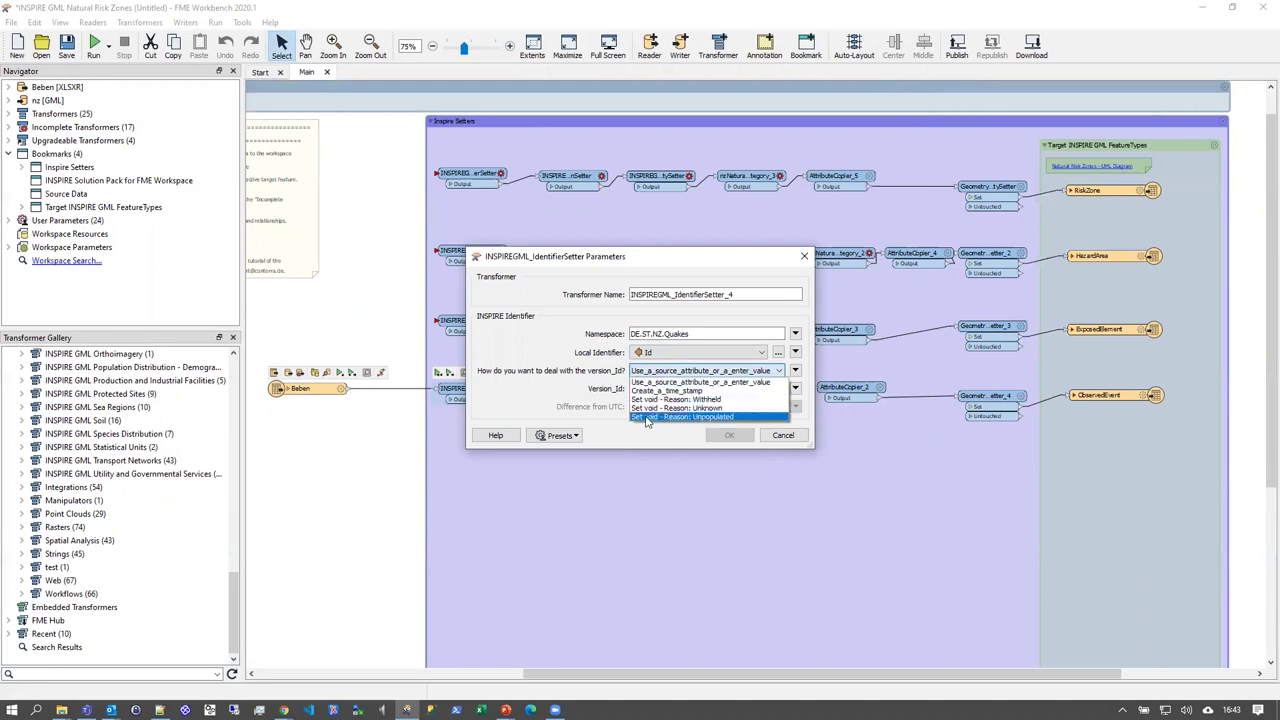
{"action": "left_click", "coordinate": [646, 420]}
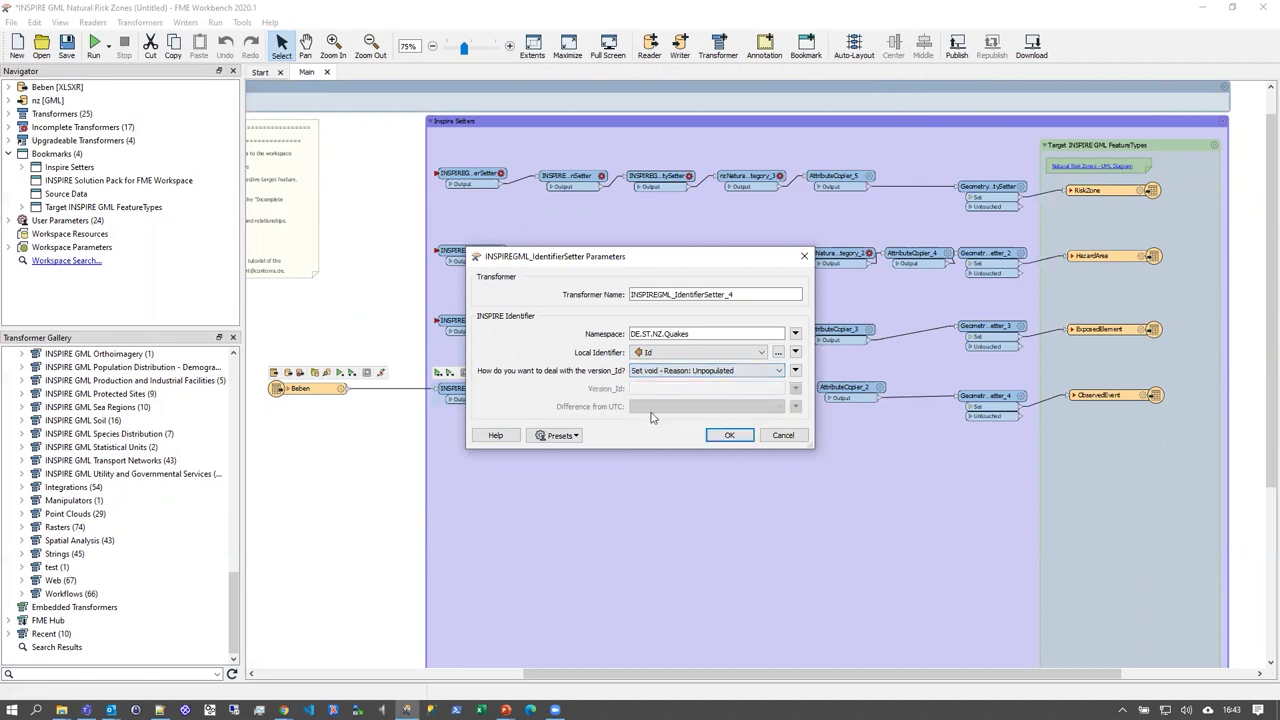
{"action": "left_click", "coordinate": [730, 437]}
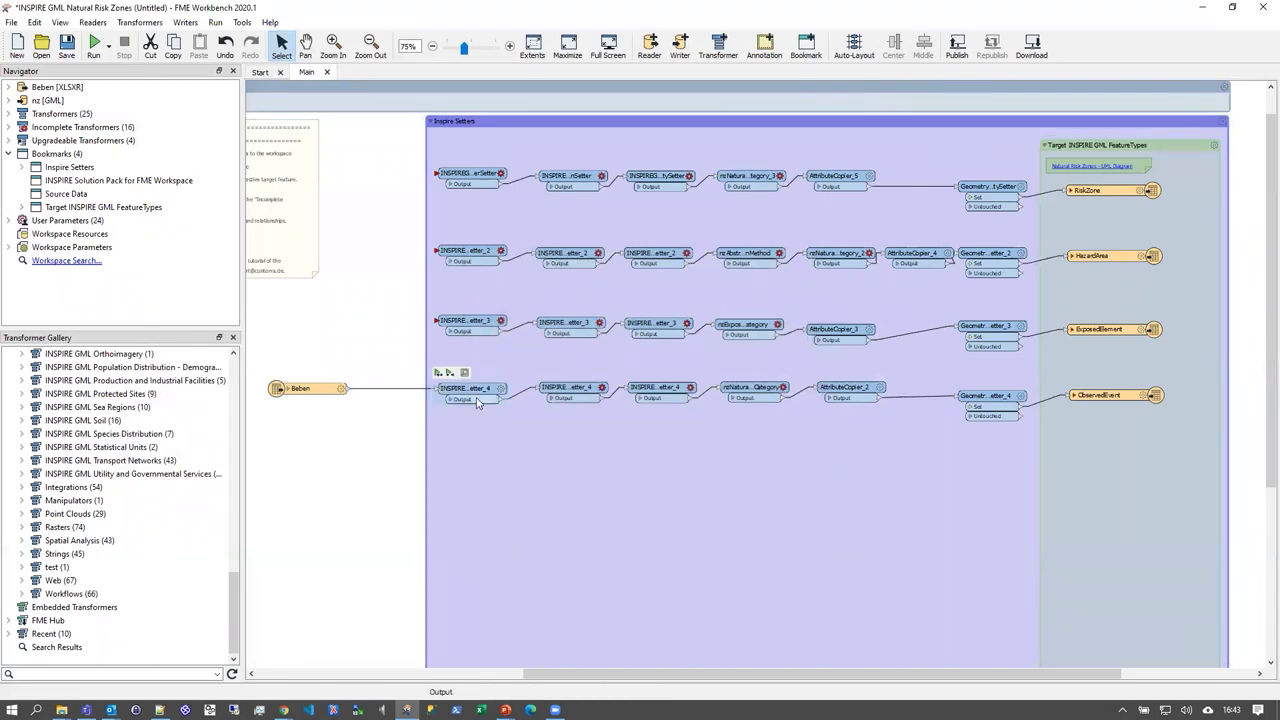
- Make beginLifeSpan and endLifeSpan in INSPIREGML_LifeSpanSetter_4 void with reason Unpopulated
{"action": "double_click", "coordinate": [602, 388]}
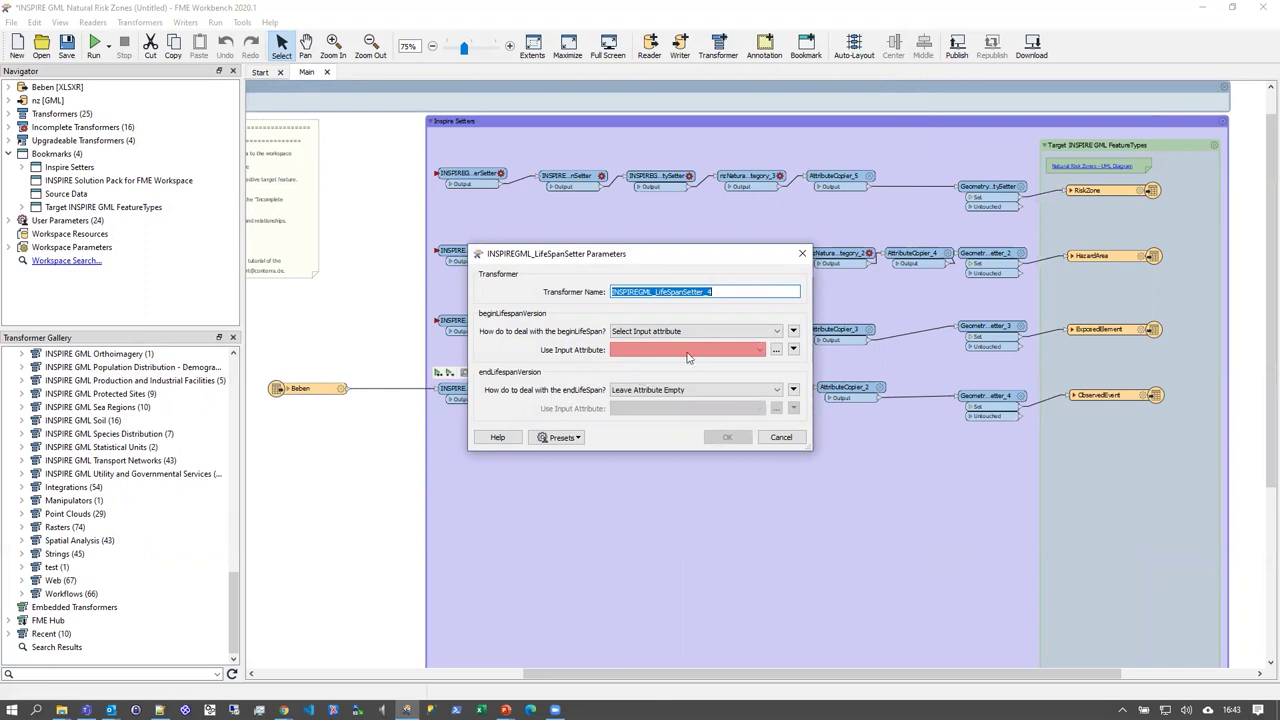
{"action": "left_click", "coordinate": [735, 331]}
{"action": "left_click", "coordinate": [707, 377]}
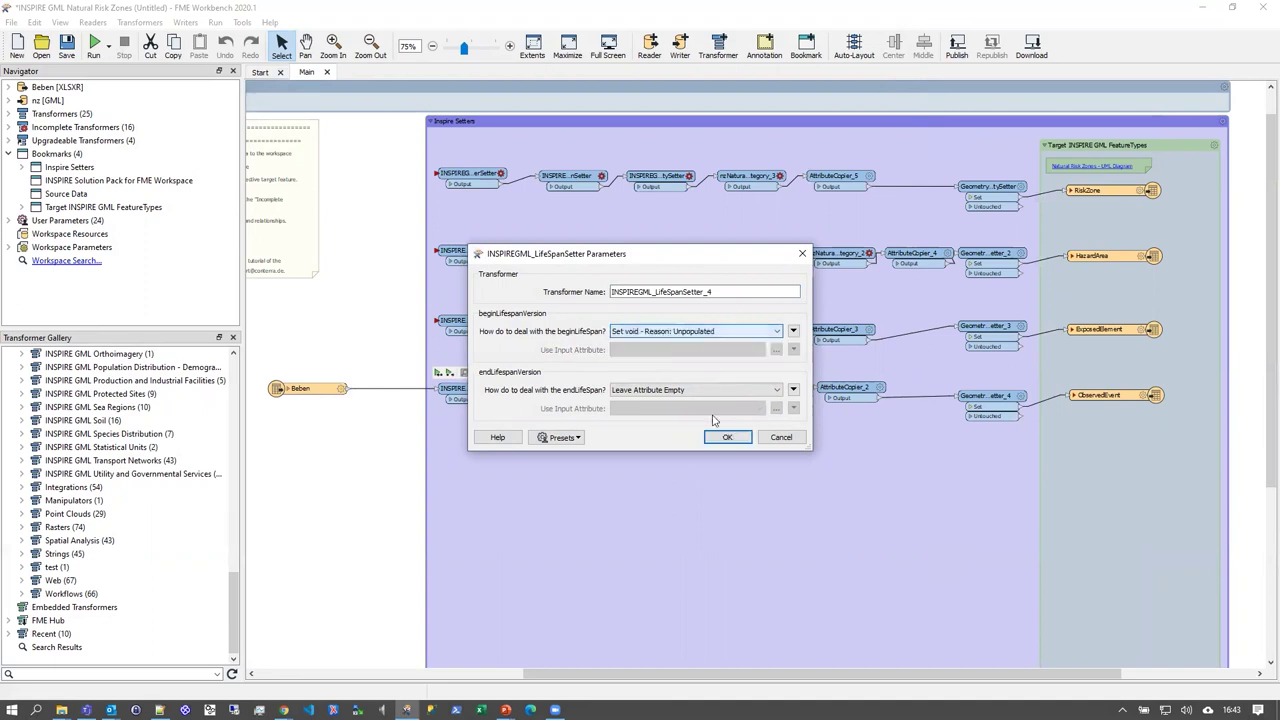
{"action": "left_click", "coordinate": [700, 389]}
{"action": "left_click", "coordinate": [697, 442]}
{"action": "left_click", "coordinate": [708, 437]}
{"action": "left_click", "coordinate": [708, 437]}
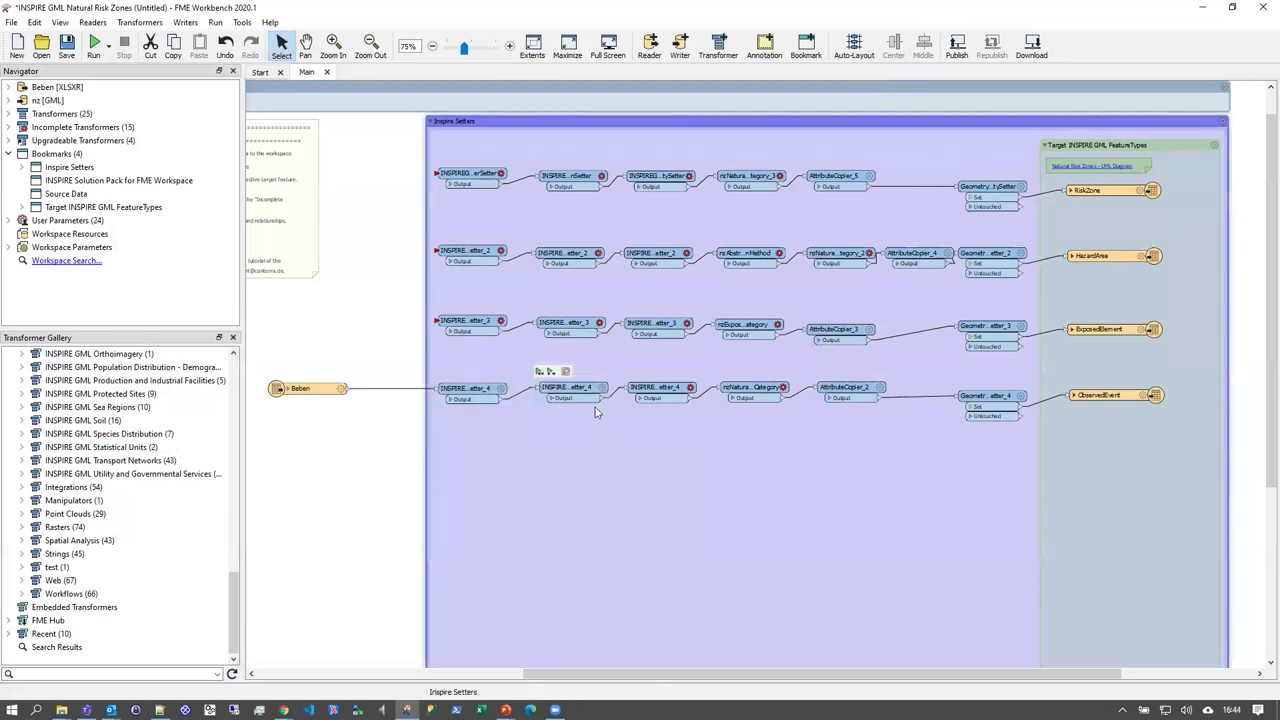
- Make validFrom and validTo in INSPIREGML_ValiditySetter_4 void with reason Unpopulated
{"action": "double_click", "coordinate": [690, 390]}
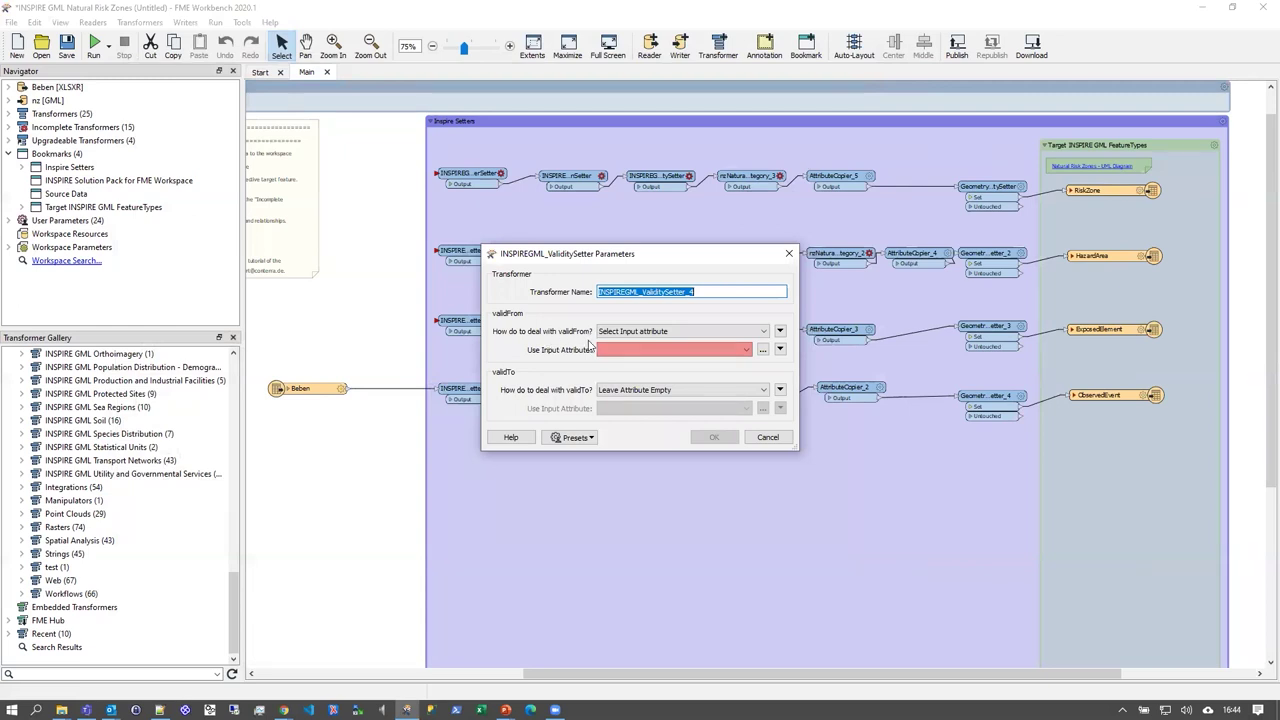
{"action": "left_click", "coordinate": [622, 333]}
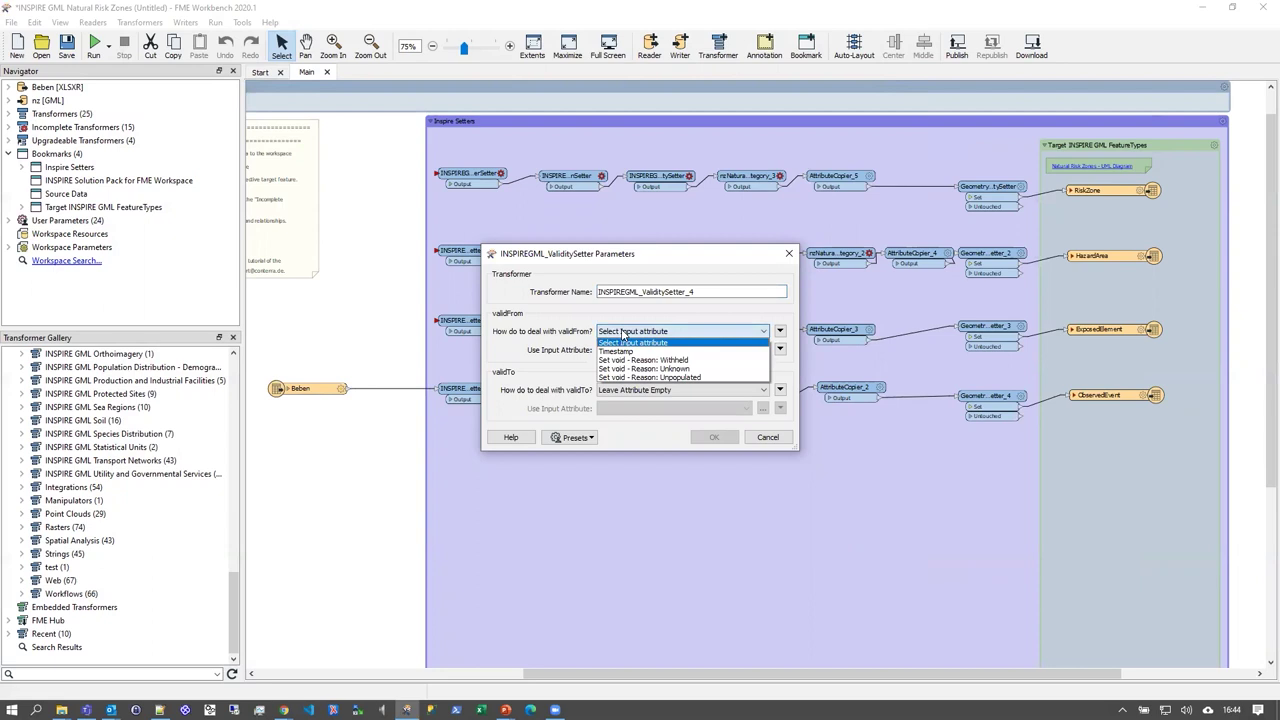
{"action": "left_click", "coordinate": [655, 378]}
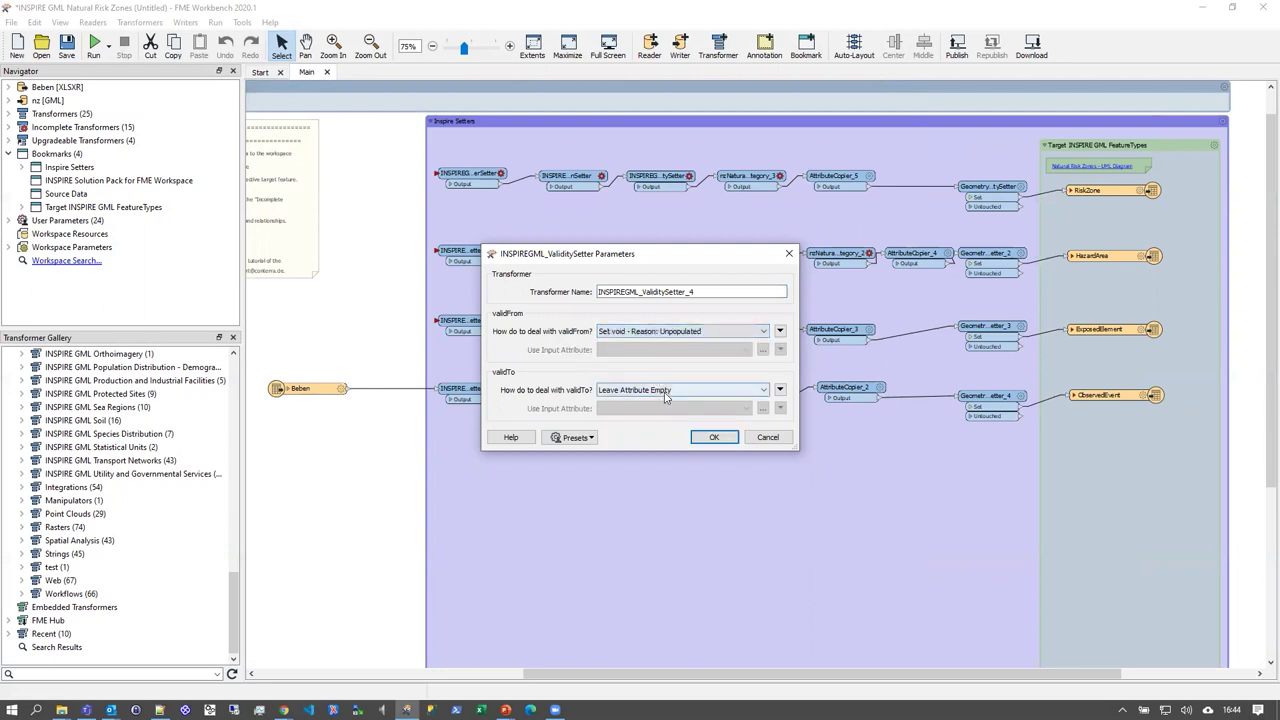
{"action": "left_click", "coordinate": [655, 389]}
{"action": "left_click", "coordinate": [657, 444]}
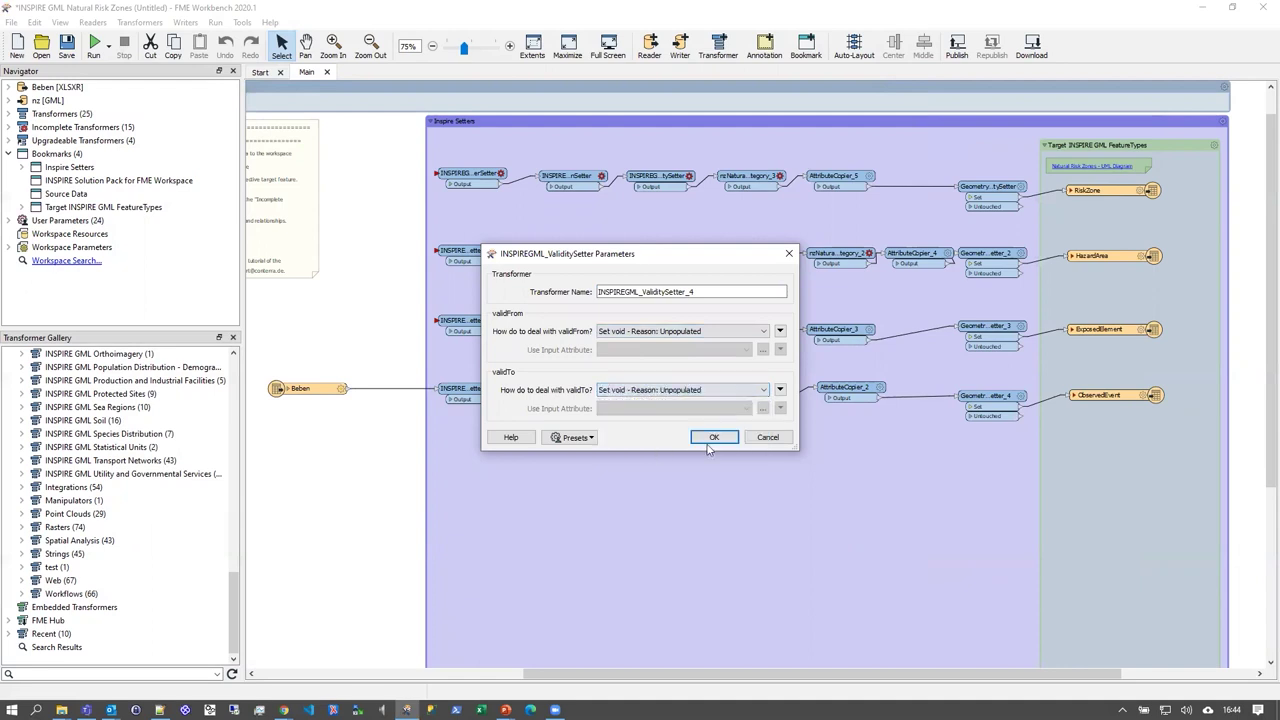
{"action": "left_click", "coordinate": [708, 440]}
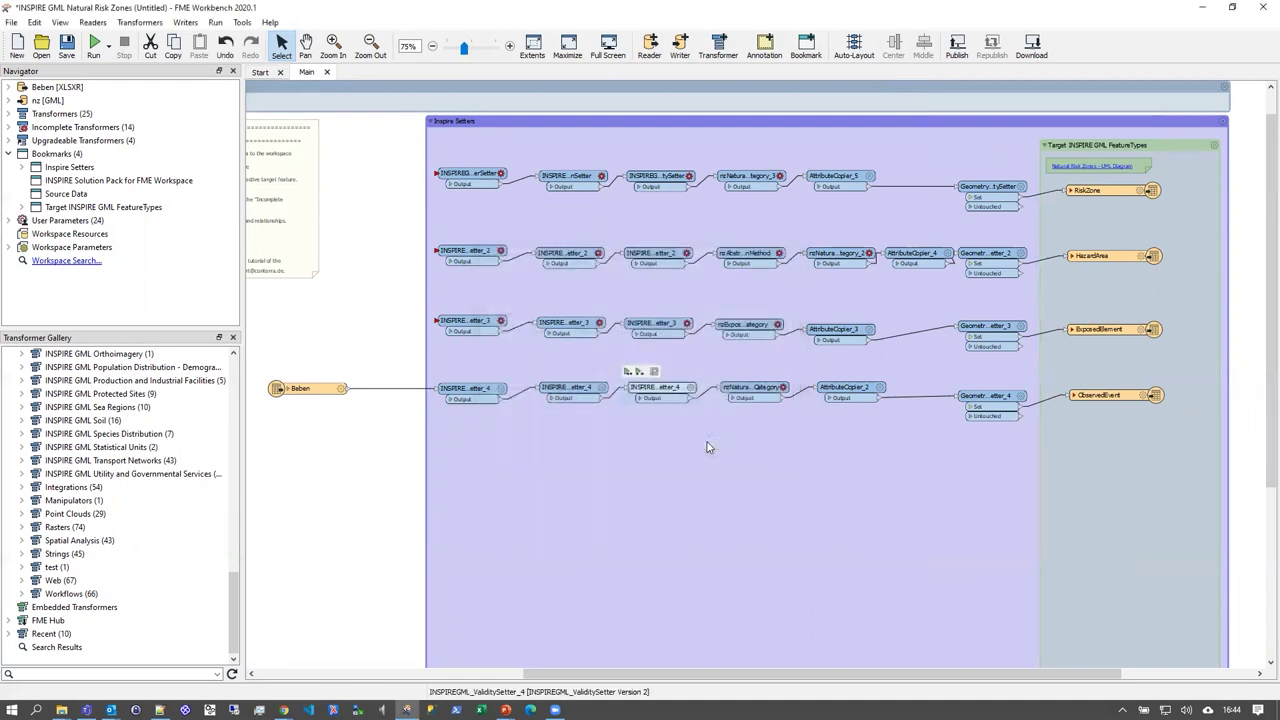
- Set hazardCategory to earthquake in the nzNaturalHazardClassification.hazardCategory transformer
{"action": "double_click", "coordinate": [781, 389]}
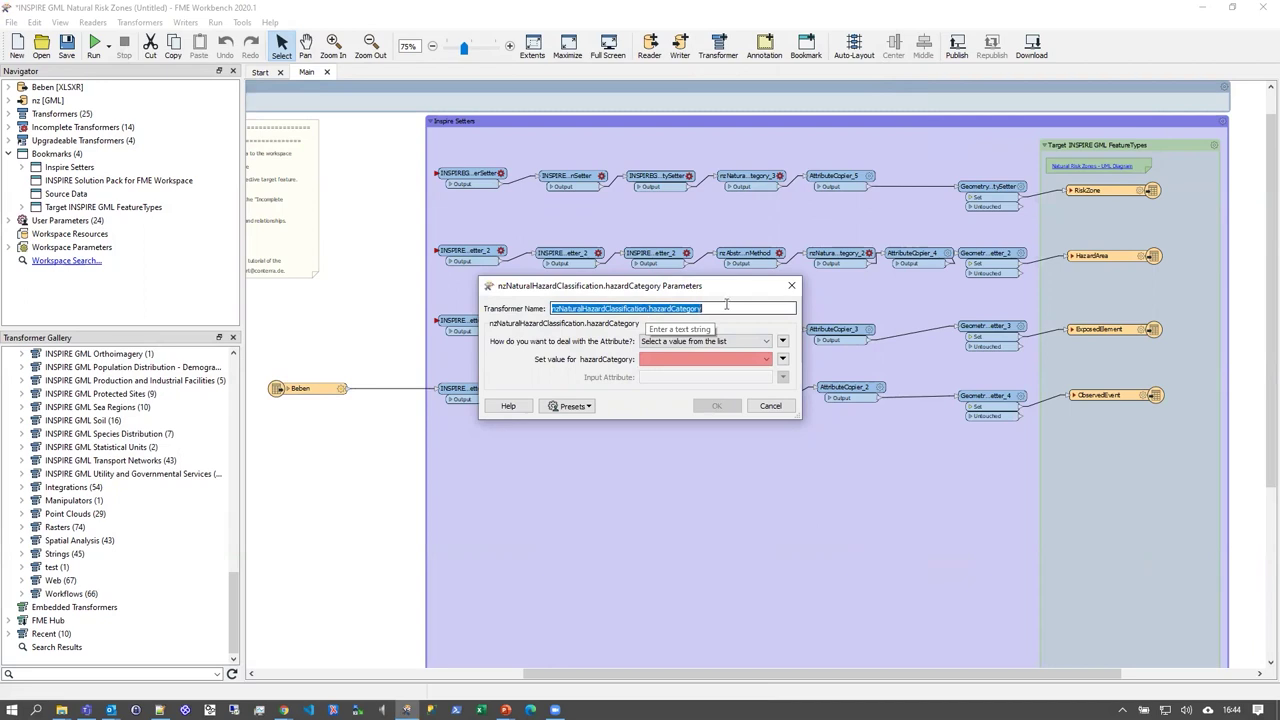
{"action": "left_click", "coordinate": [661, 342]}
{"action": "left_click", "coordinate": [684, 343]}
{"action": "left_click", "coordinate": [690, 359]}
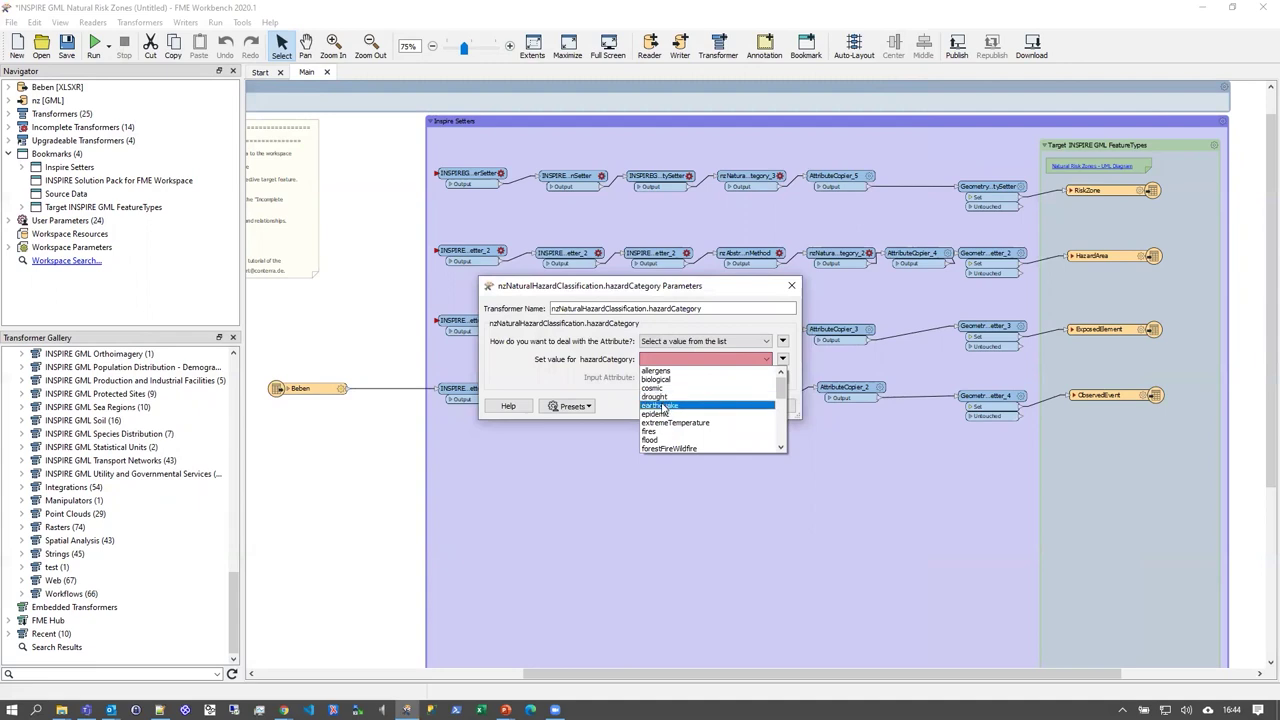
{"action": "left_click", "coordinate": [659, 406]}
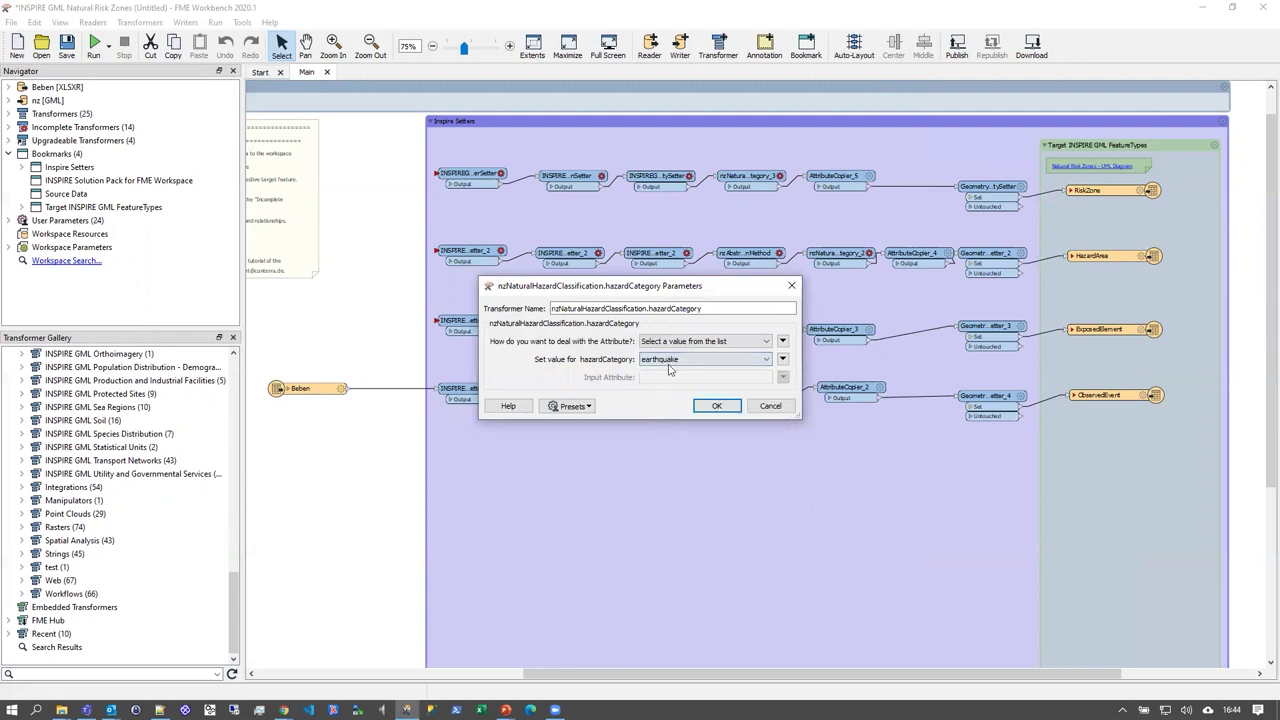
{"action": "left_click", "coordinate": [714, 405]}
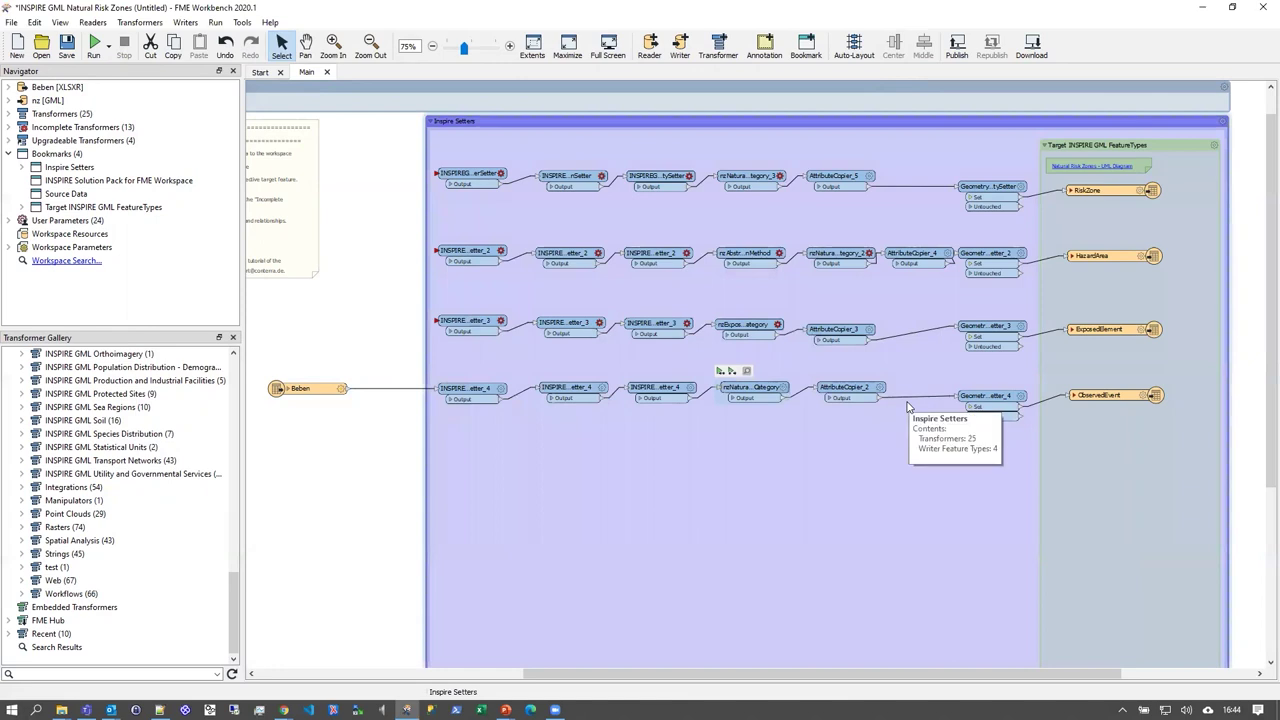
{"action": "left_click", "coordinate": [300, 390]}
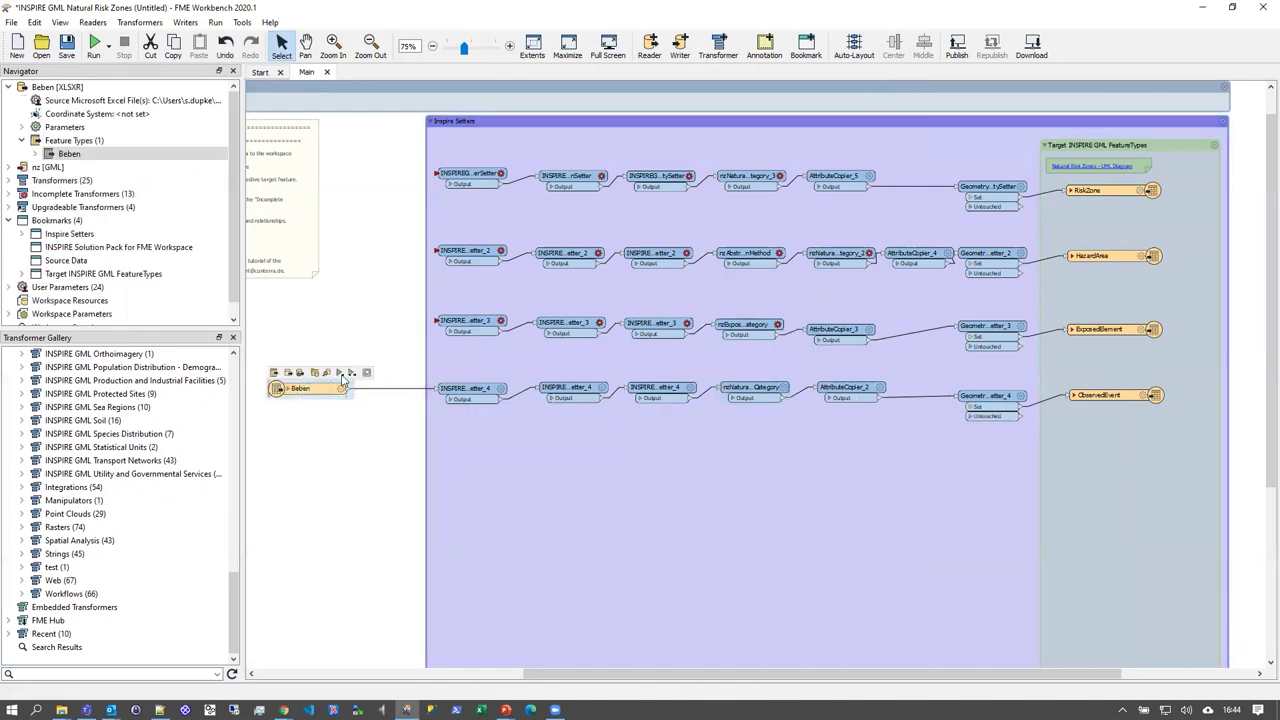
- Run the translation from the Beben reader, writing 81 features to nz.gml
{"action": "left_click", "coordinate": [352, 372]}
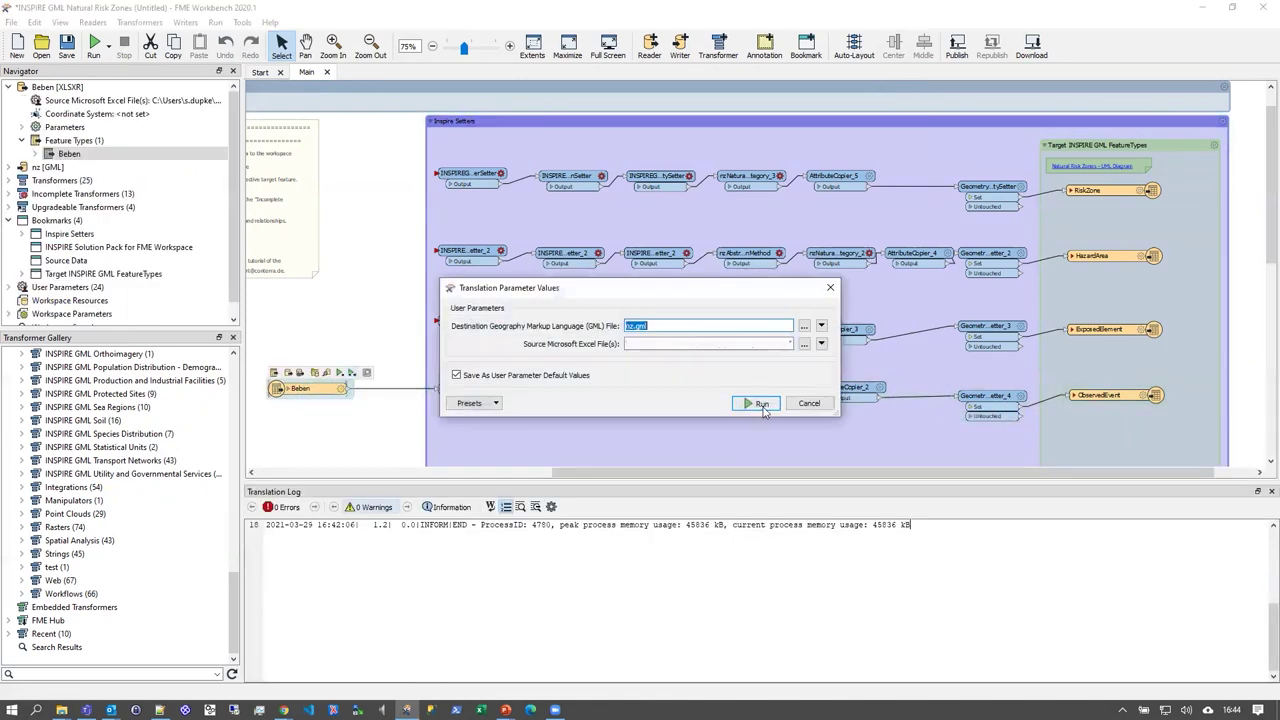
{"action": "left_click", "coordinate": [762, 405]}
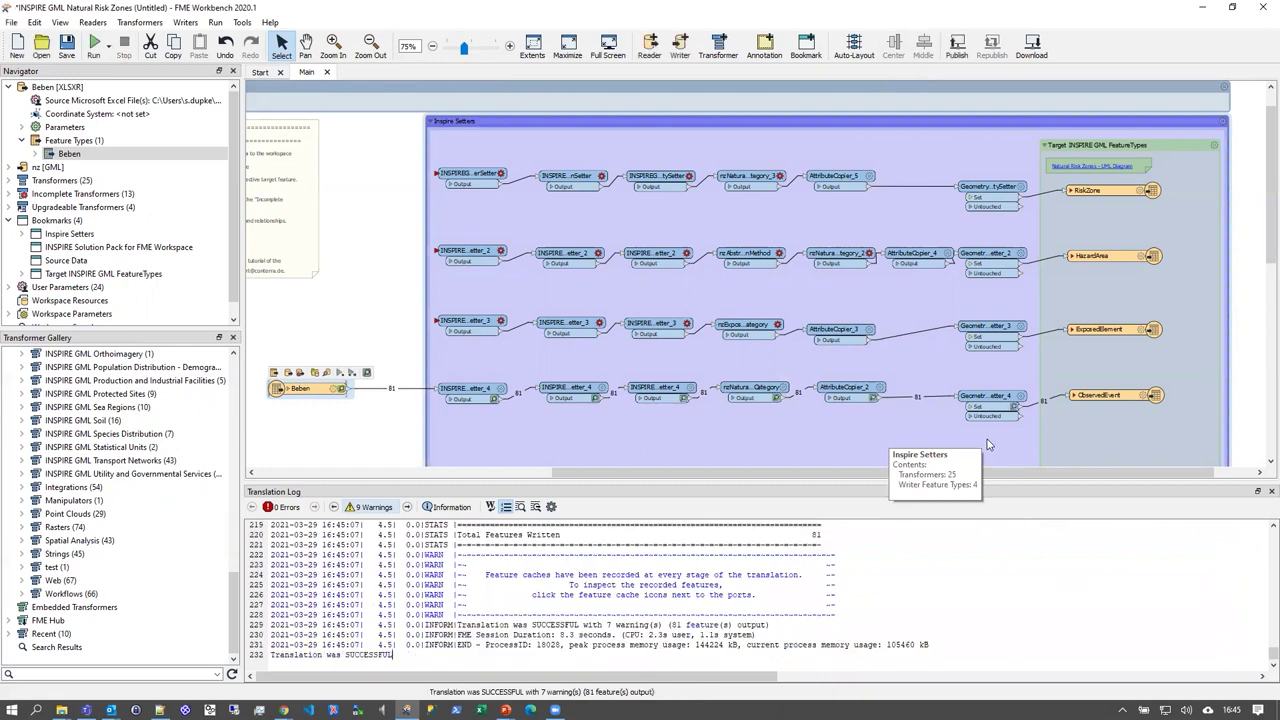
- Open the Beben feature cache in Data Inspector and browse all columns of its 81 earthquake records
{"action": "left_click", "coordinate": [370, 373]}
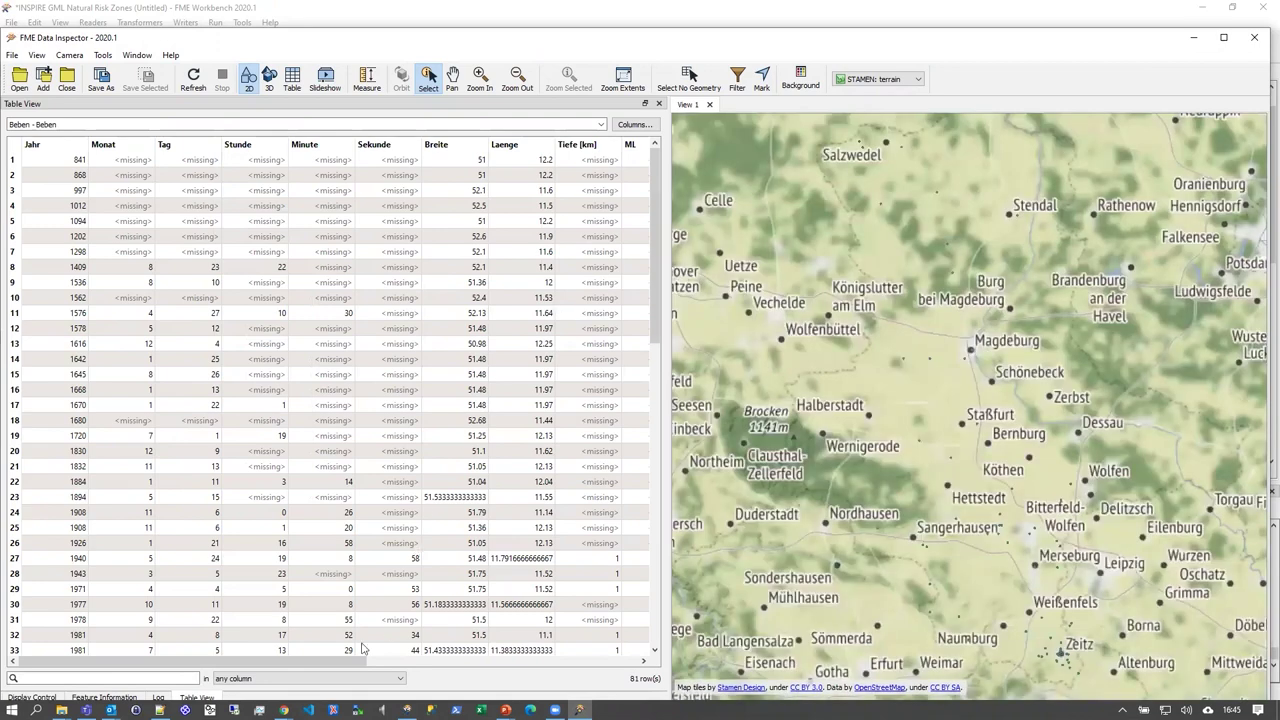
{"action": "left_click_drag", "start_coordinate": [335, 665], "coordinate": [490, 668]}
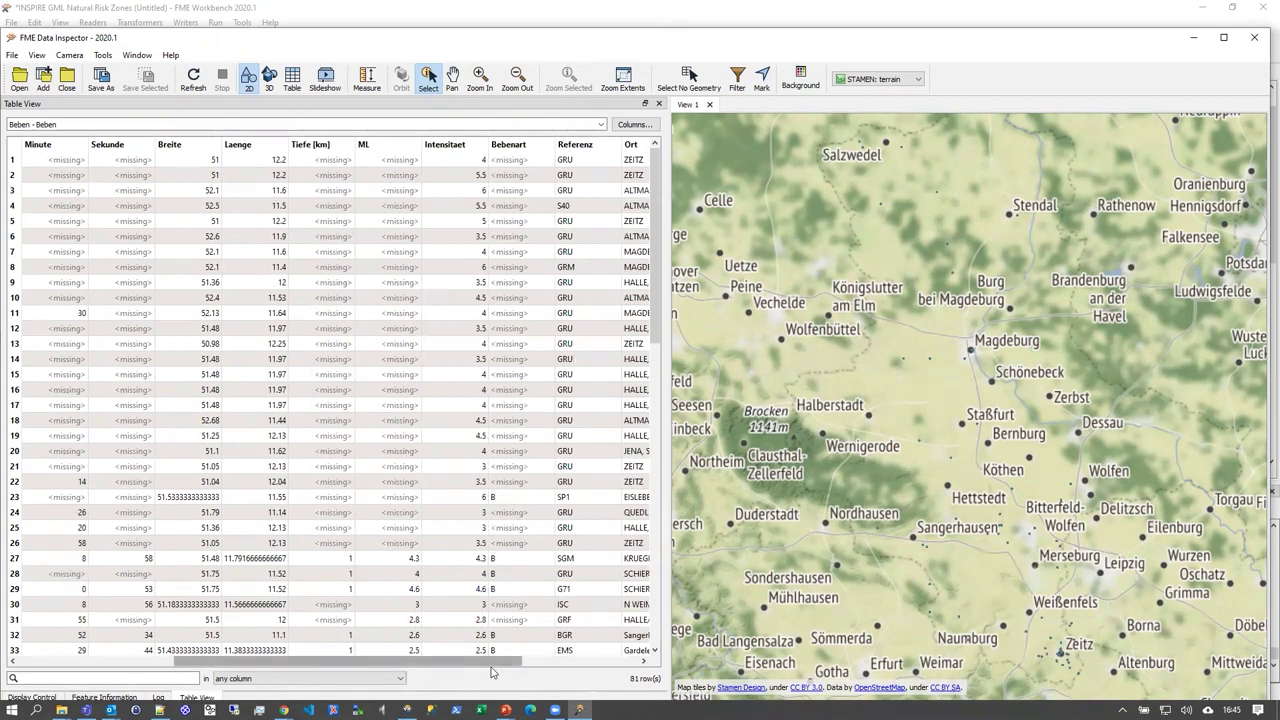
{"action": "scroll", "coordinate": [520, 668], "scroll_direction": "right", "scroll_amount": 3}
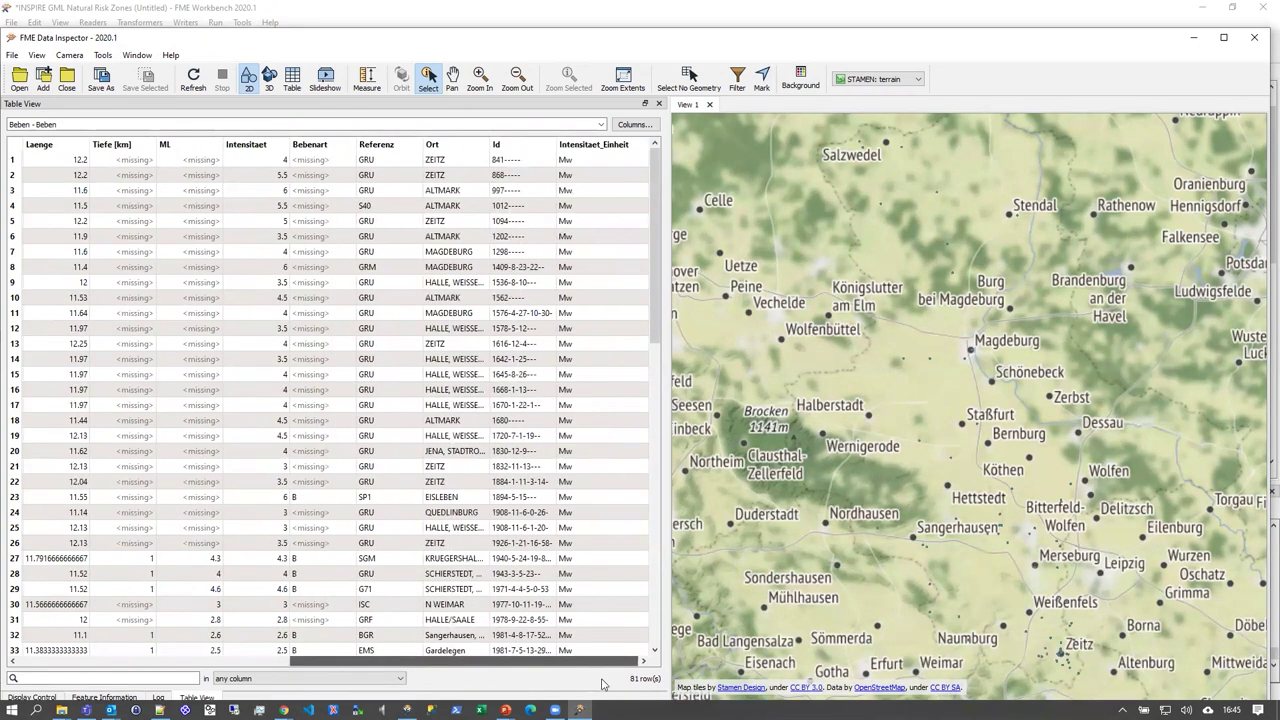
- Minimize Data Inspector, open the output folder, and bring up the context menu for nz.gml
{"action": "left_click", "coordinate": [1193, 38]}
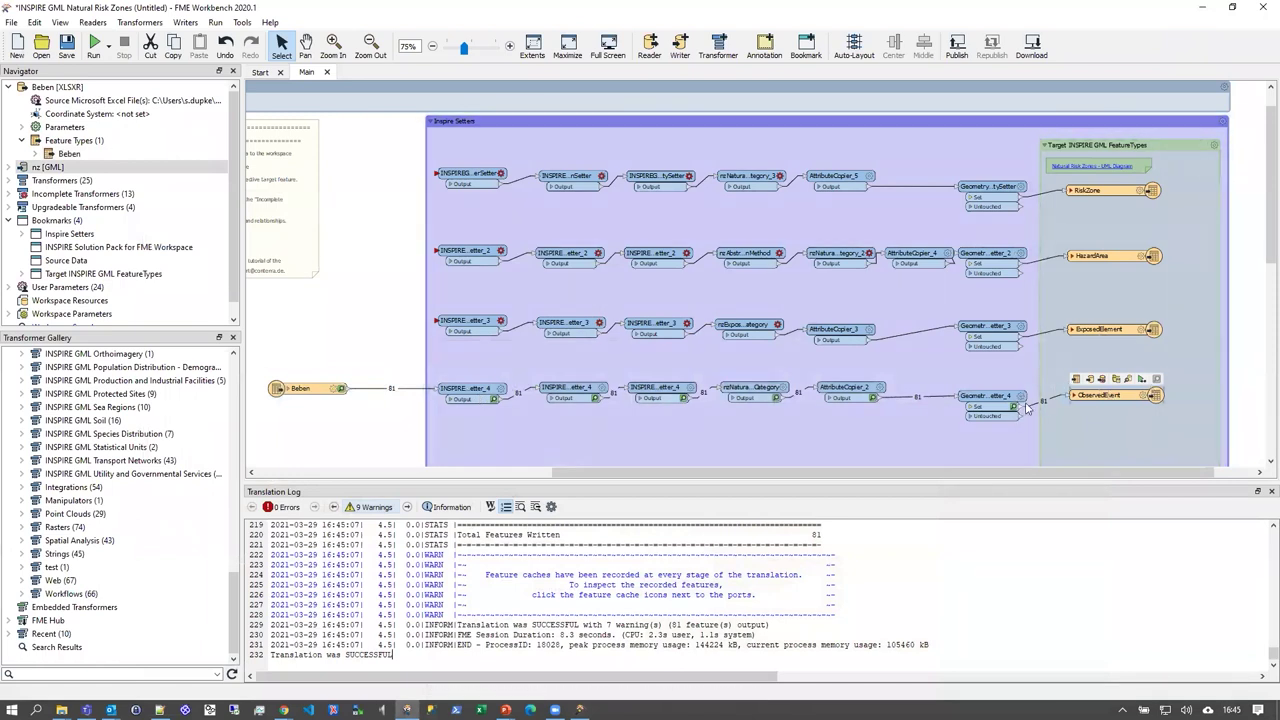
{"action": "left_click", "coordinate": [1116, 380]}
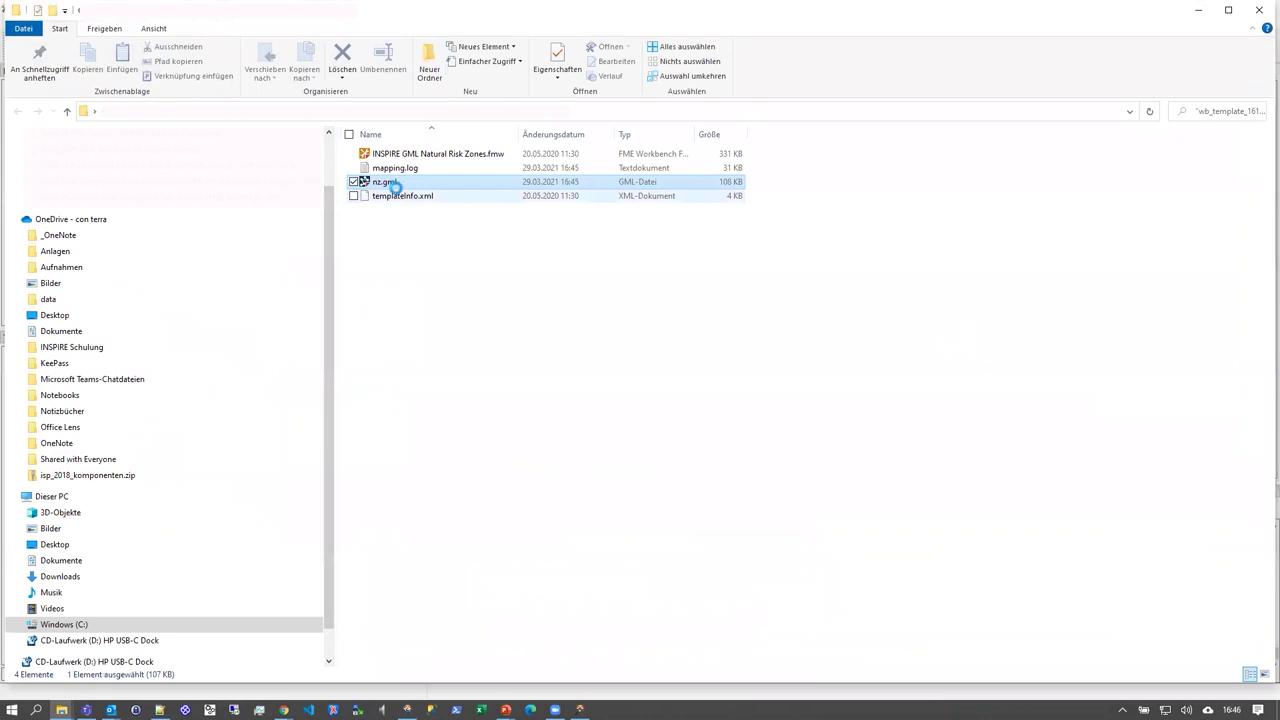
{"action": "right_click", "coordinate": [392, 184]}
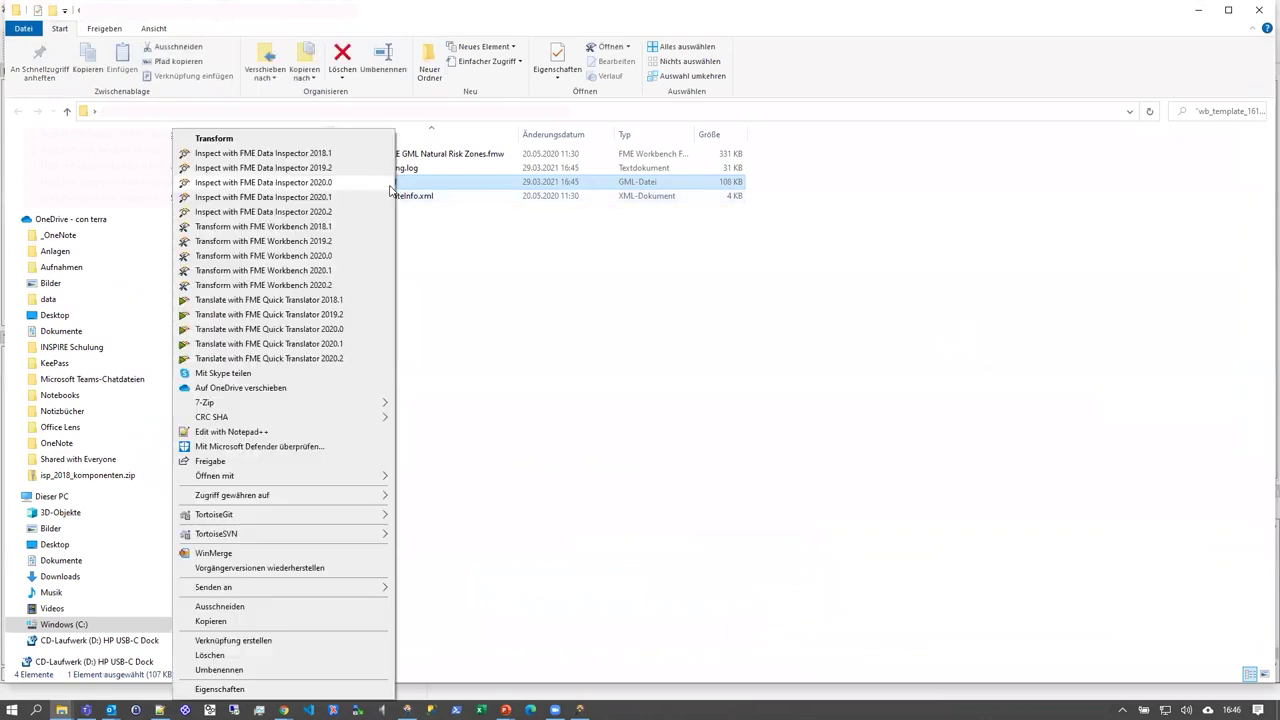
- Open nz.gml with Notepad++, answering Nein to keeping the non-existing file
{"action": "left_click", "coordinate": [240, 431]}
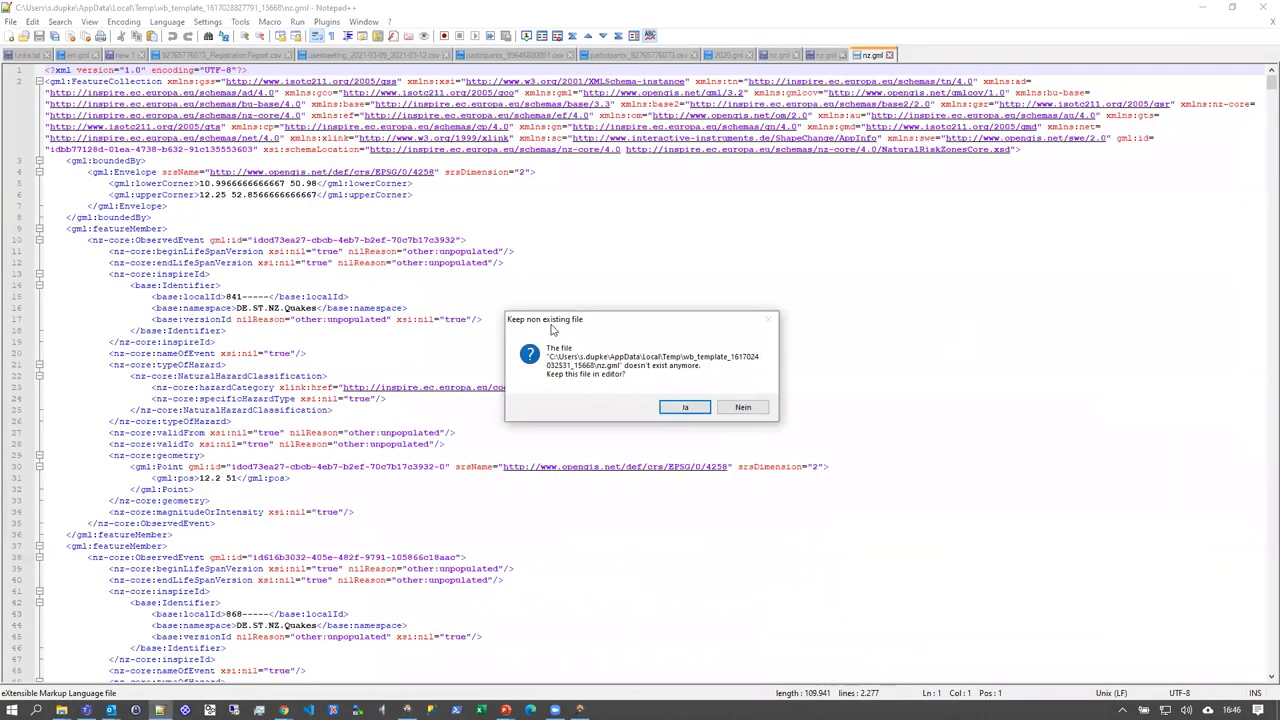
{"action": "left_click", "coordinate": [743, 408]}
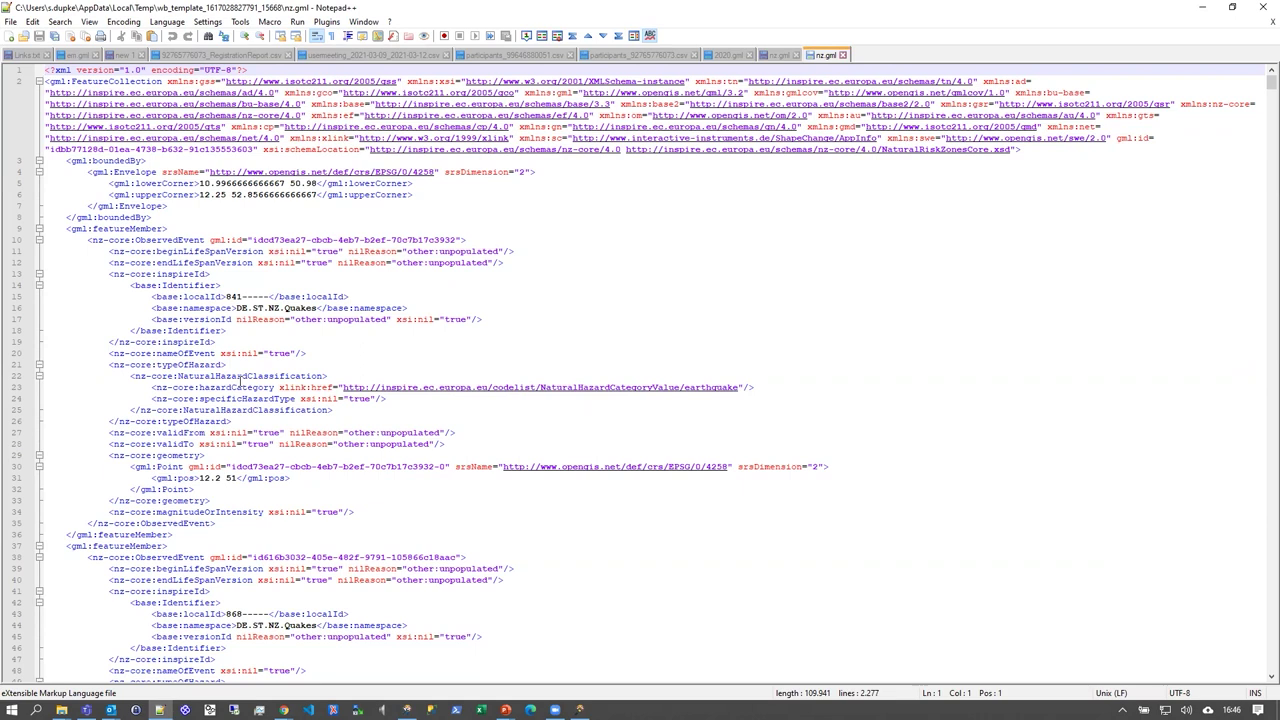
- Back in Workbench, nudge the Beben reader left and open the Natural Risk Zones UML diagram link
{"action": "left_click", "coordinate": [1203, 8]}
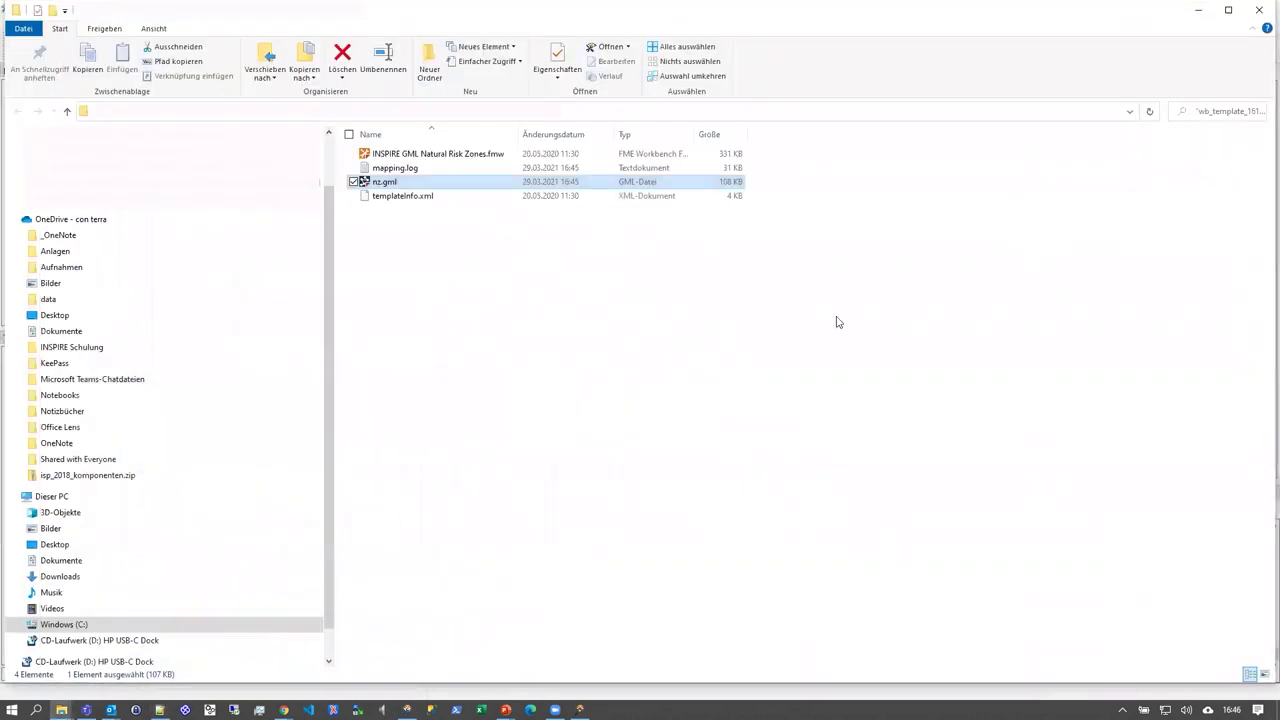
{"action": "left_click", "coordinate": [1198, 9]}
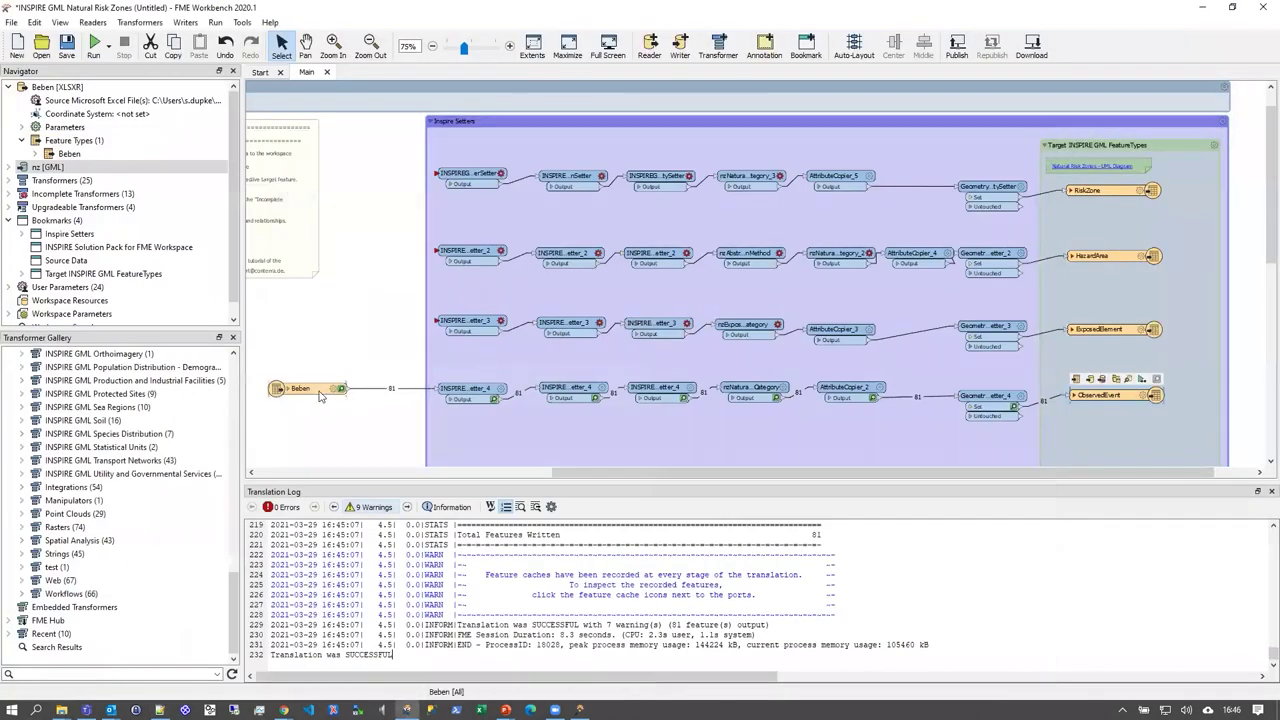
{"action": "left_click", "coordinate": [303, 388]}
{"action": "left_click_drag", "start_coordinate": [303, 388], "coordinate": [278, 393]}
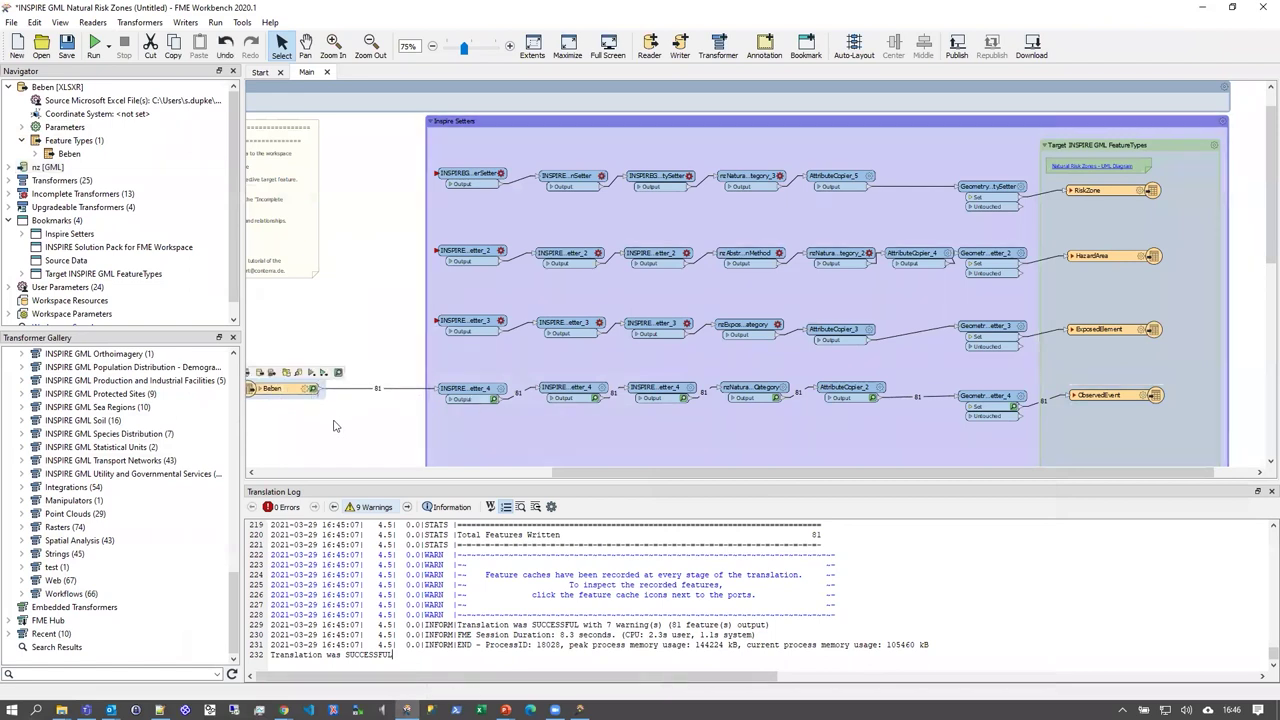
{"action": "double_click", "coordinate": [1102, 168]}
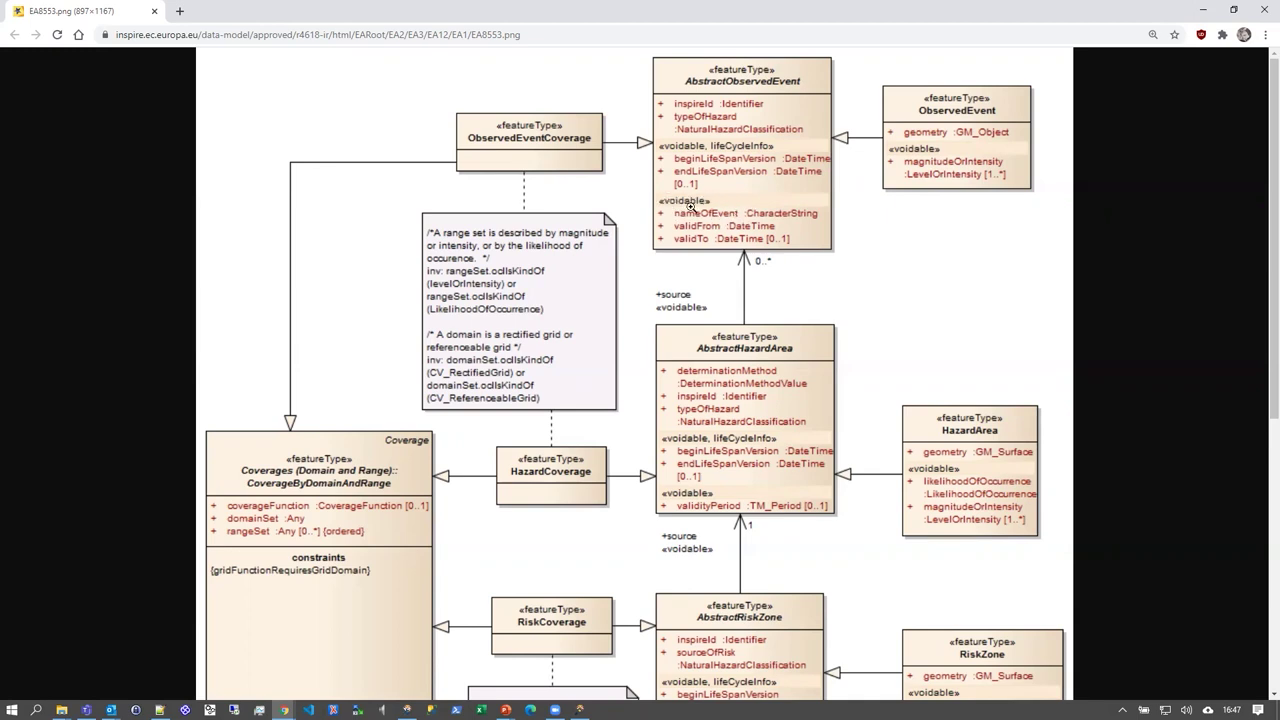
- Quick-add an AttributeManager via 'eman', drop it on the Beben connection, and open its parameters
{"action": "left_click", "coordinate": [1203, 10]}
{"action": "left_click", "coordinate": [256, 392]}
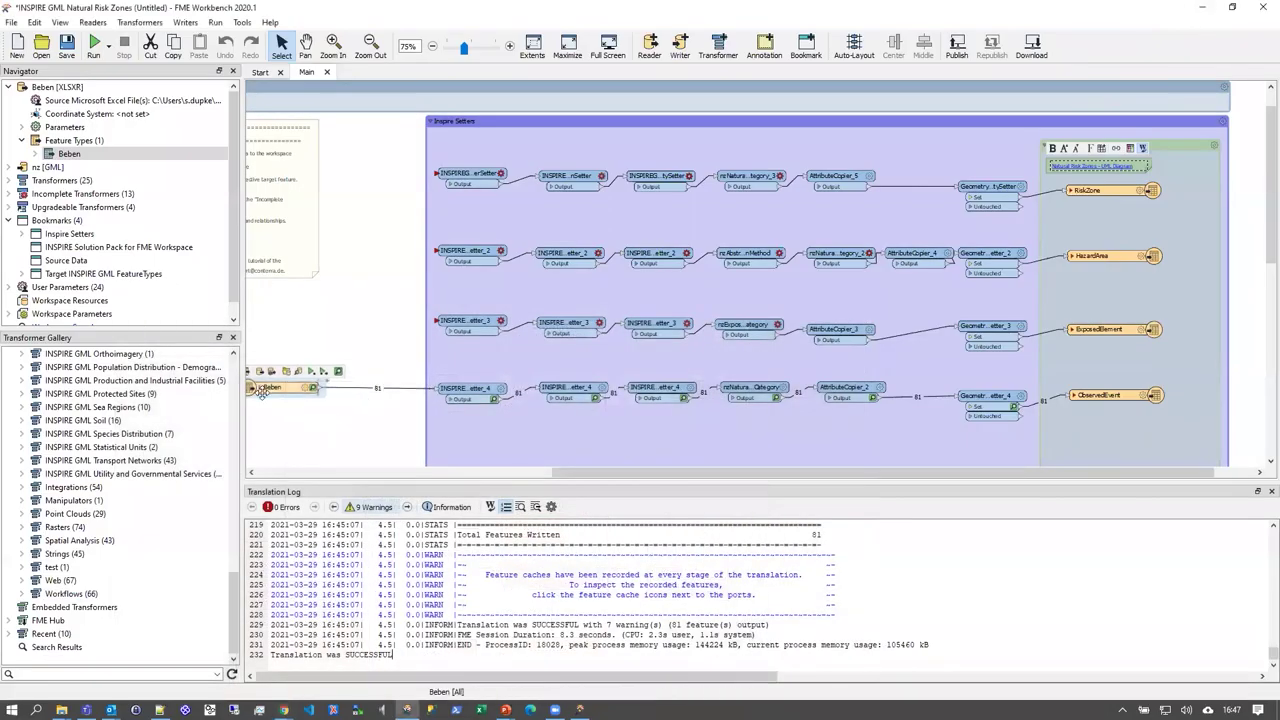
{"action": "left_click", "coordinate": [326, 427]}
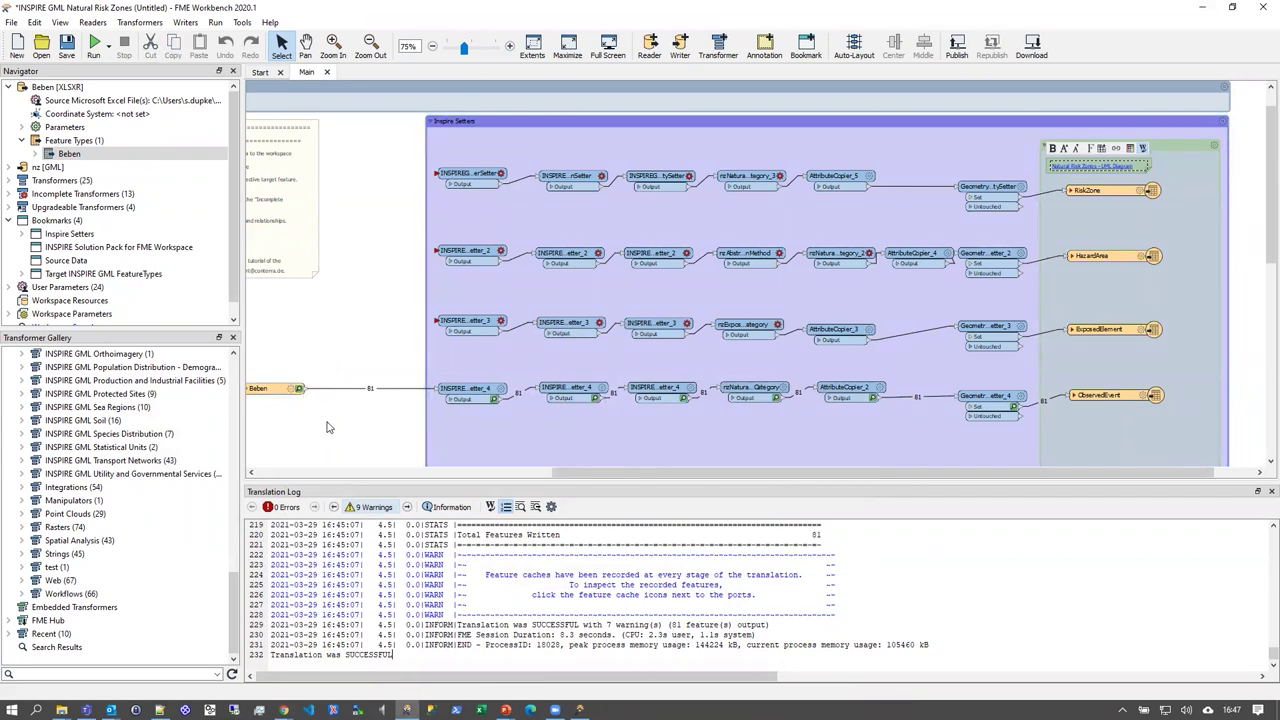
{"action": "type", "text": "eman"}
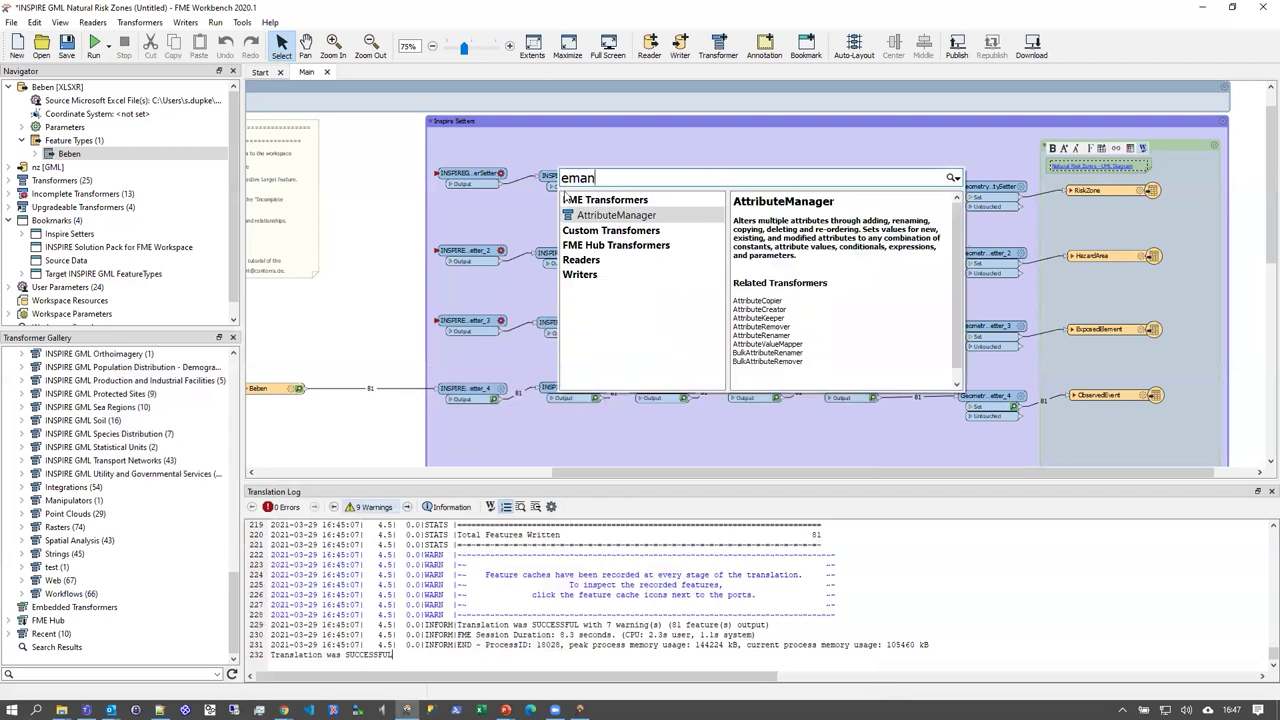
{"action": "double_click", "coordinate": [607, 216]}
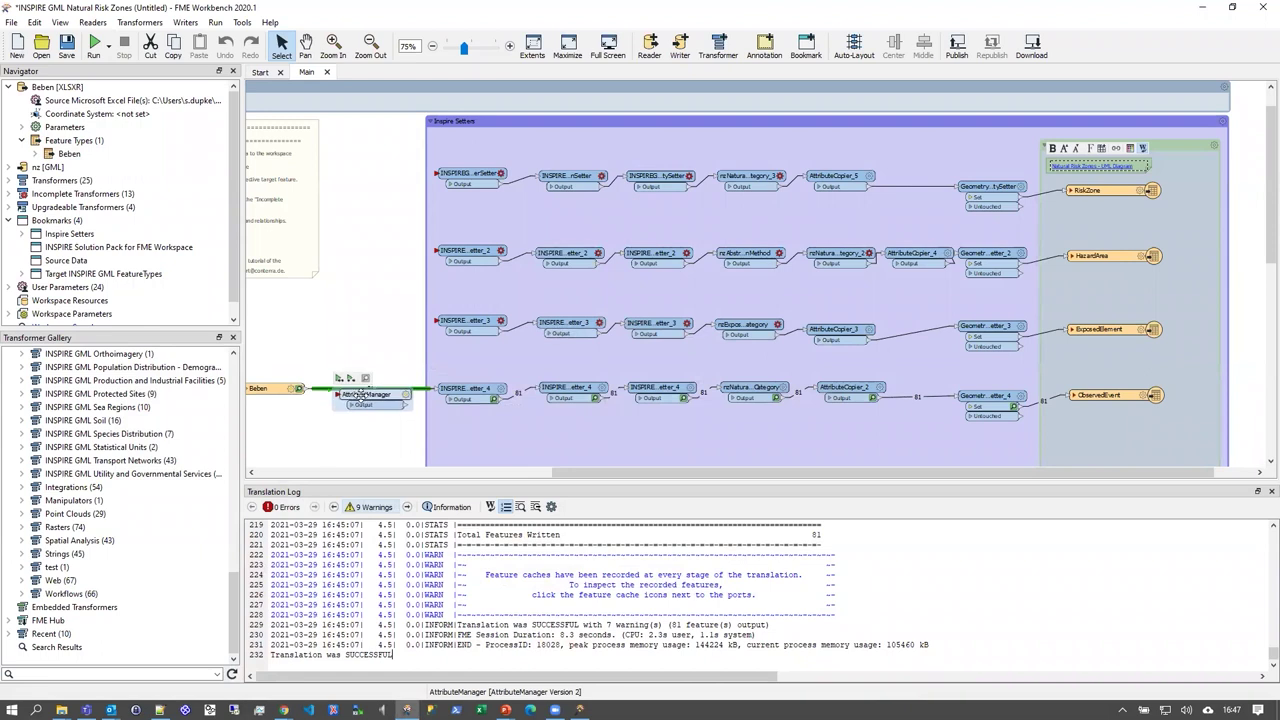
{"action": "left_click_drag", "start_coordinate": [344, 409], "coordinate": [392, 385]}
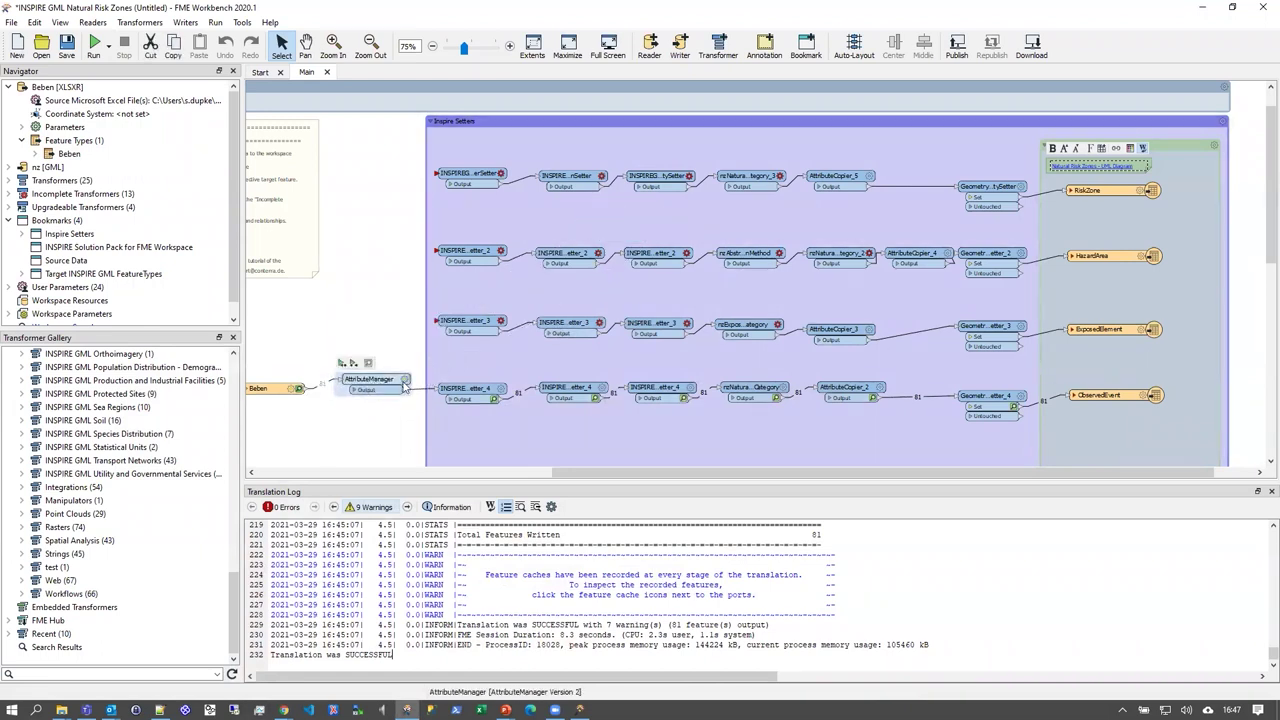
{"action": "double_click", "coordinate": [405, 387]}
- Replace Intensitaet's output name with magnitudeOrIntensity{}.LevelOrIntensity.quantitativeValue from the 'quant' suggestions
{"action": "left_click", "coordinate": [405, 386]}
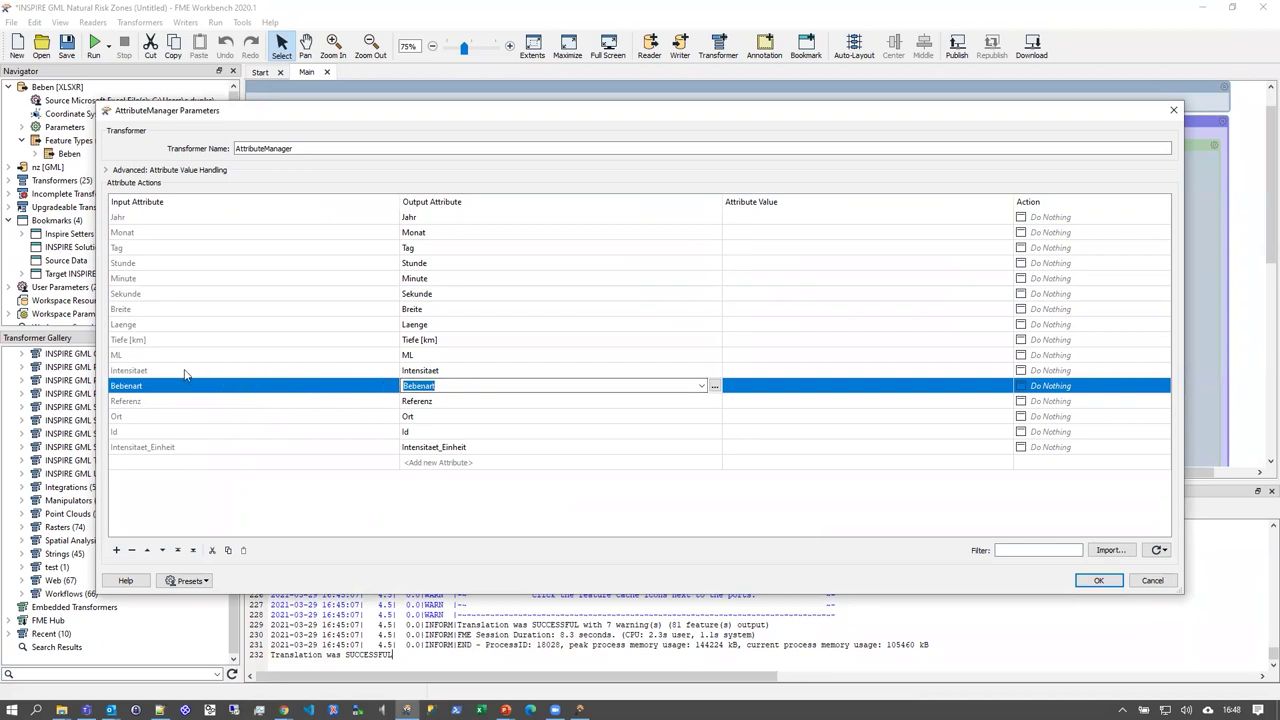
{"action": "left_click", "coordinate": [438, 371]}
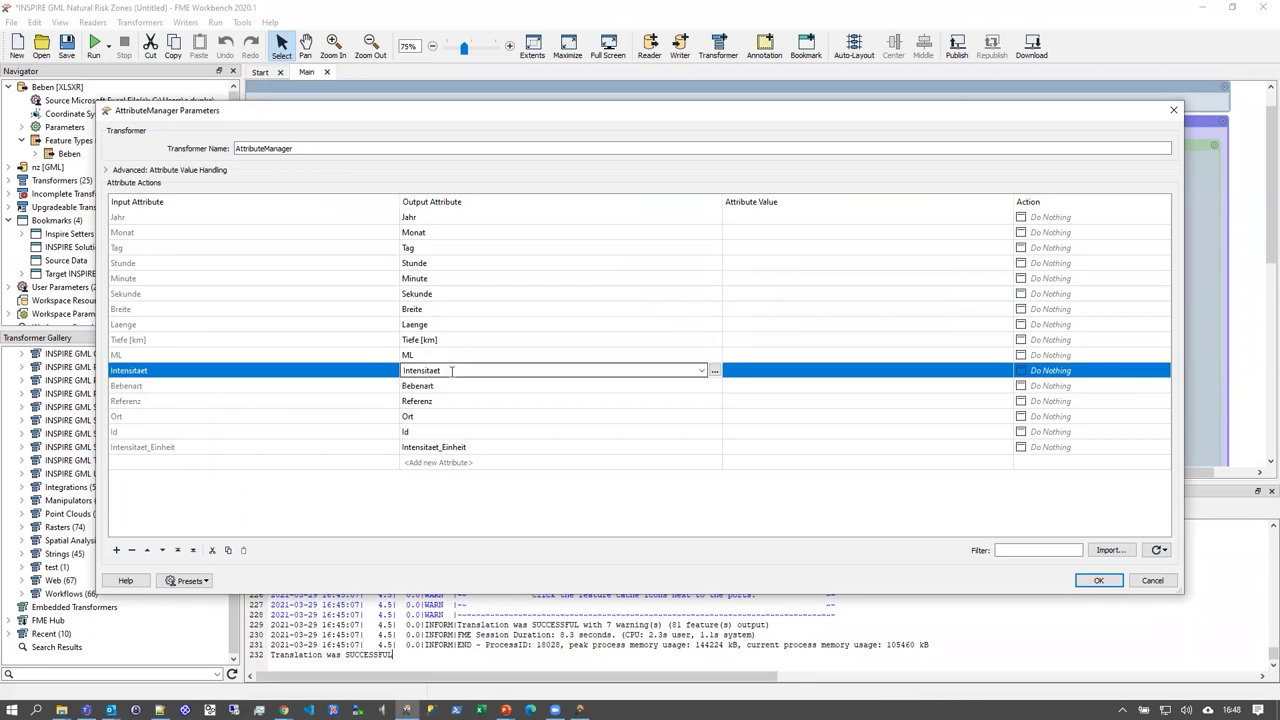
{"action": "left_click_drag", "start_coordinate": [443, 370], "coordinate": [397, 372]}
{"action": "type", "text": "quant"}
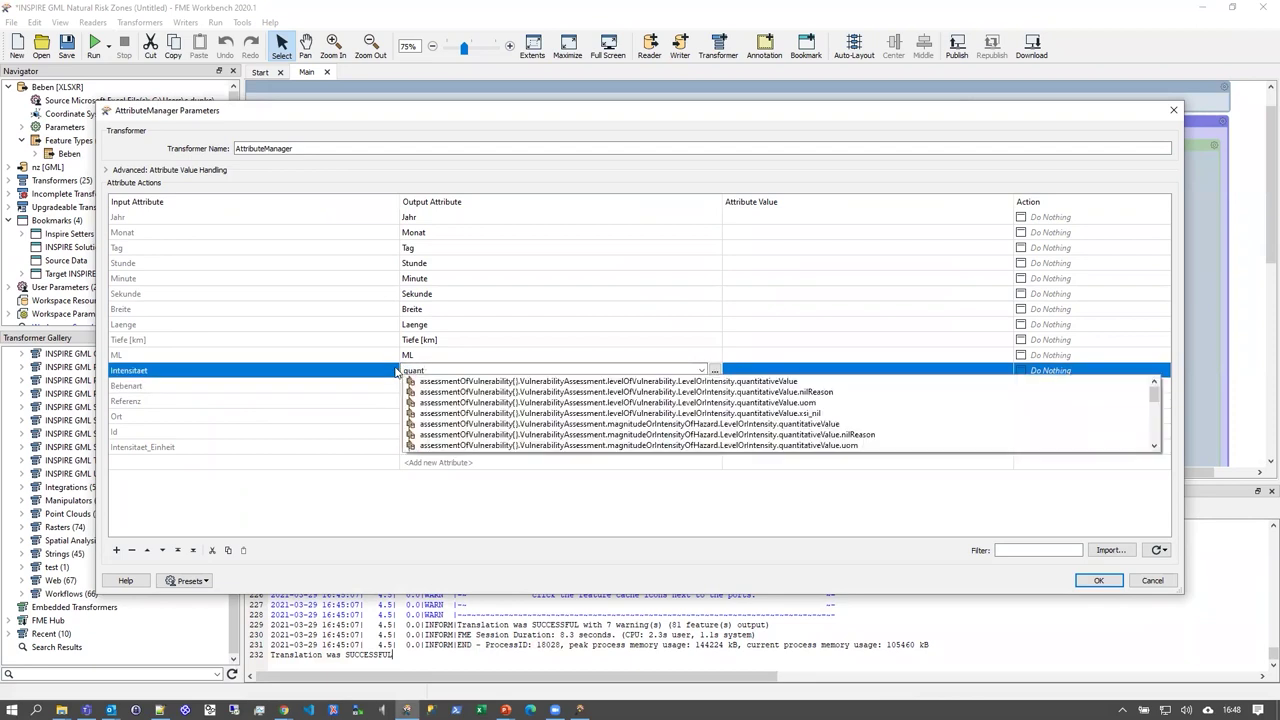
{"action": "scroll", "coordinate": [640, 410], "scroll_direction": "down", "scroll_amount": 4}
{"action": "scroll", "coordinate": [645, 419], "scroll_direction": "down", "scroll_amount": 3}
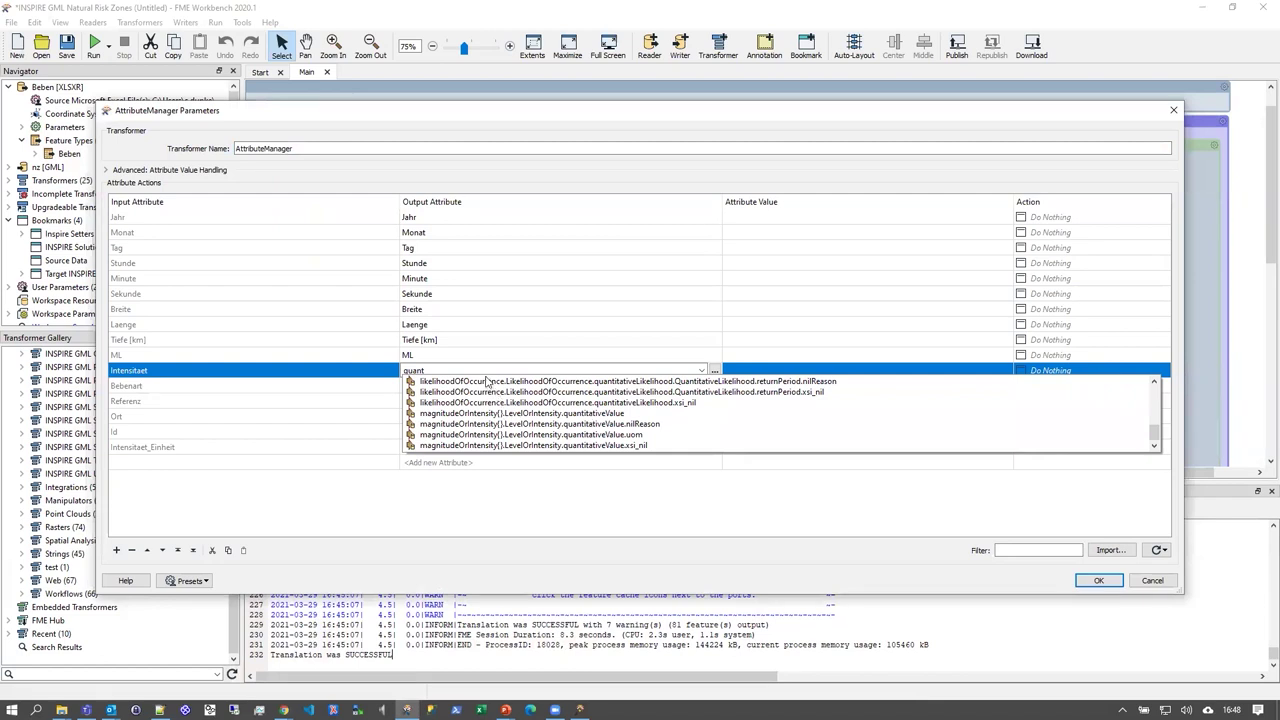
{"action": "left_click", "coordinate": [585, 414]}
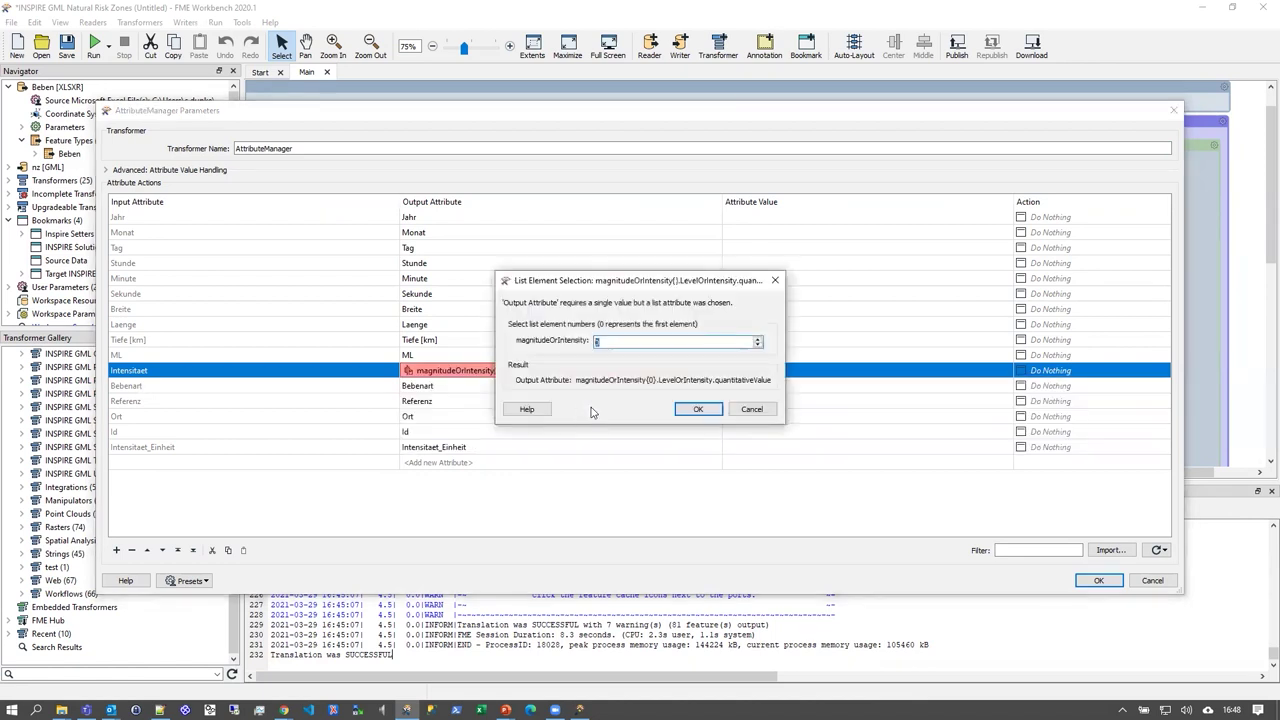
- Set the list element index to 0 and commit the Intensitaet rename
{"action": "left_click", "coordinate": [622, 342]}
{"action": "left_click", "coordinate": [692, 413]}
{"action": "left_click", "coordinate": [697, 411]}
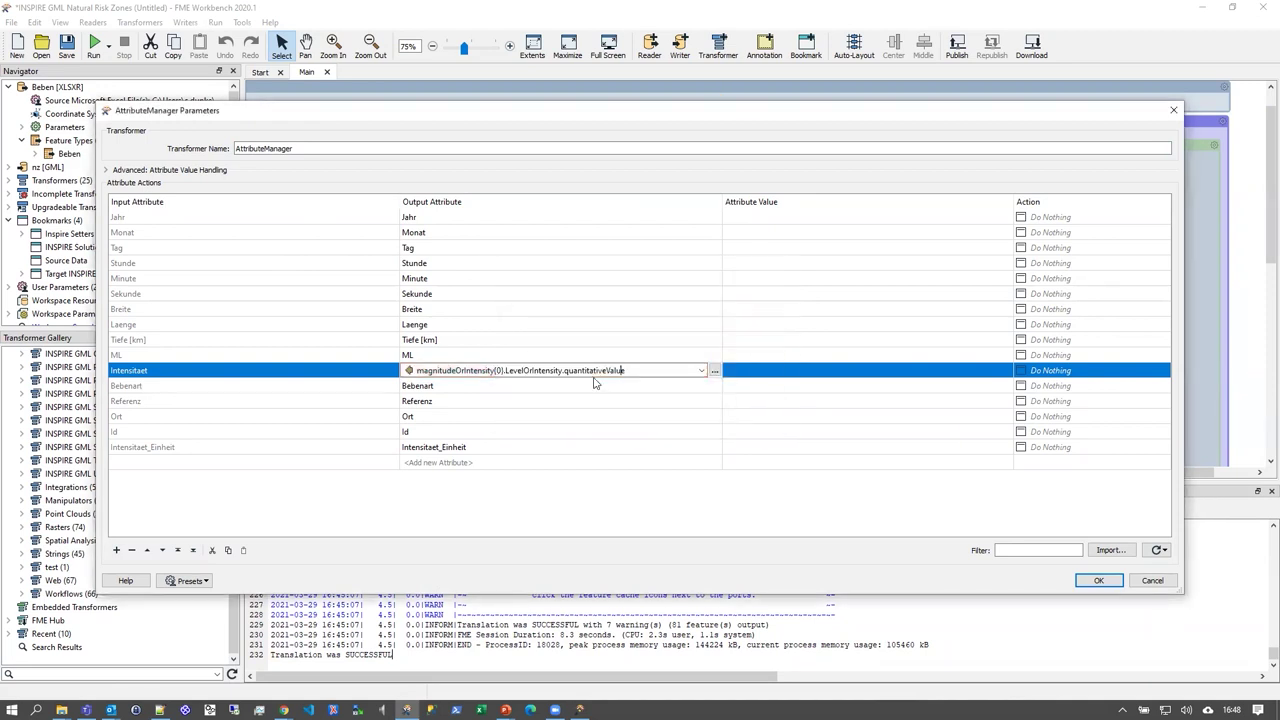
{"action": "left_click_drag", "start_coordinate": [640, 370], "coordinate": [381, 365]}
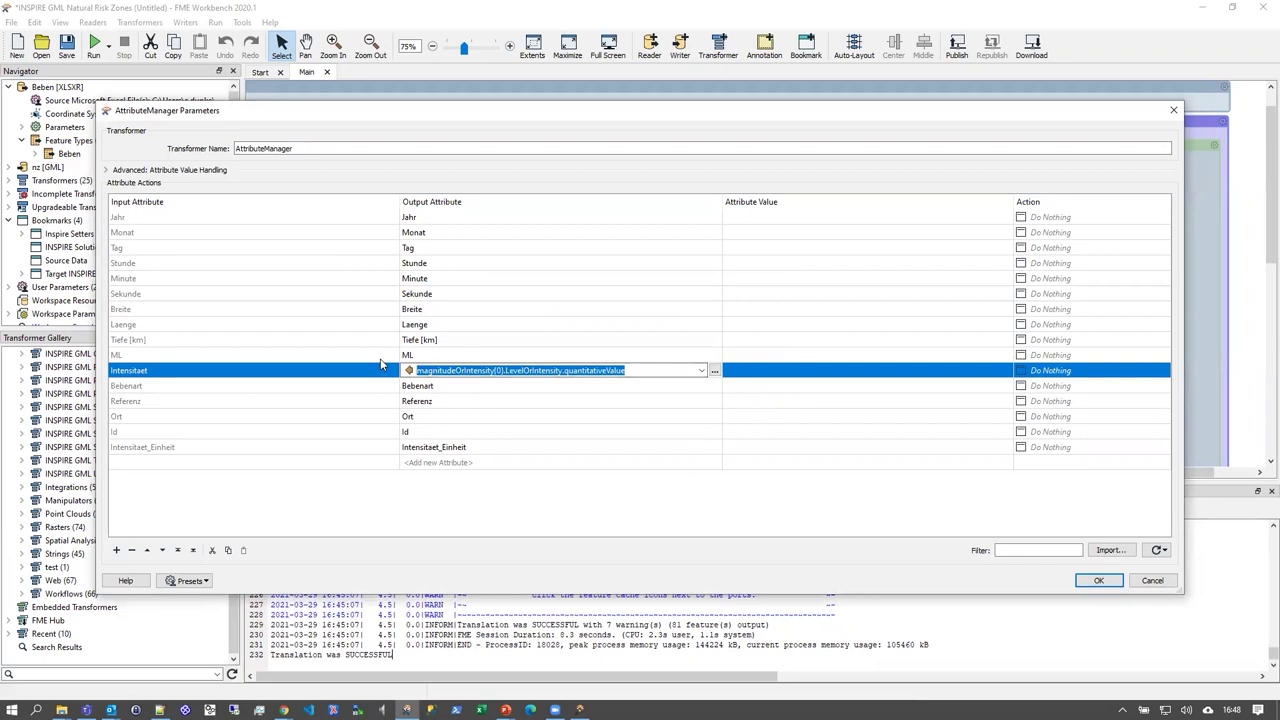
{"action": "key", "text": "End"}
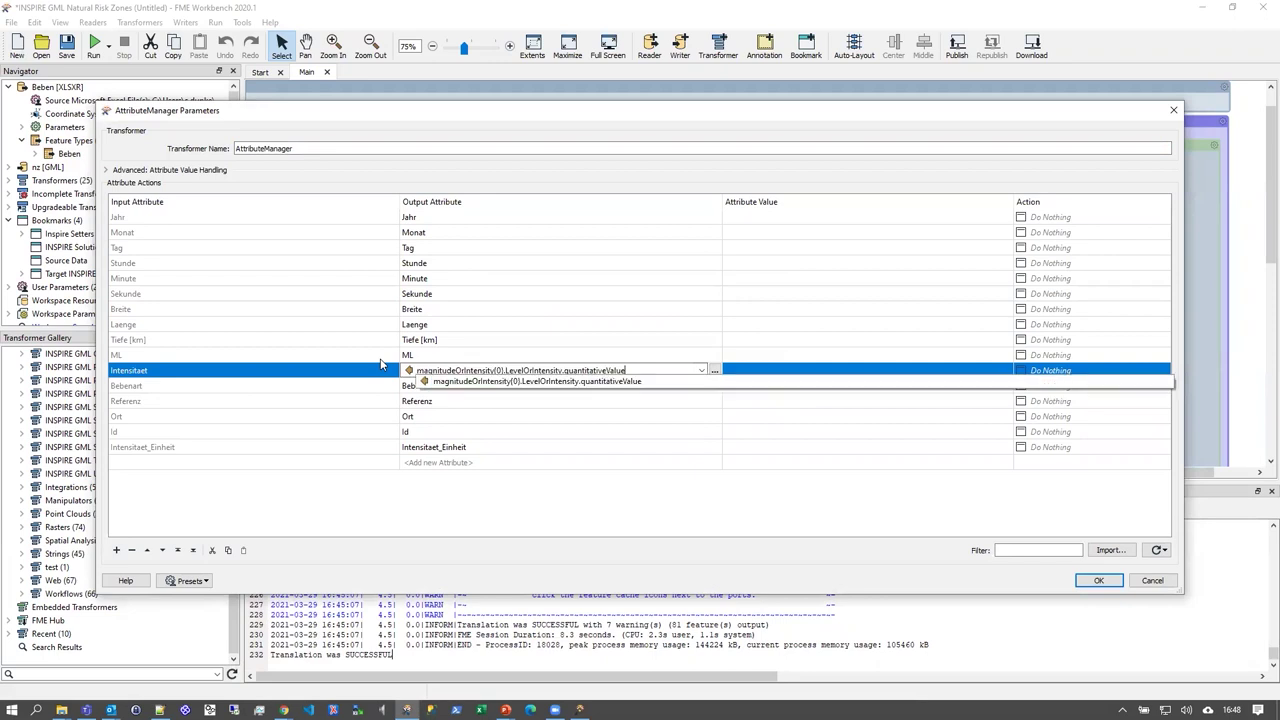
{"action": "left_click", "coordinate": [576, 446]}
{"action": "left_click", "coordinate": [576, 446]}
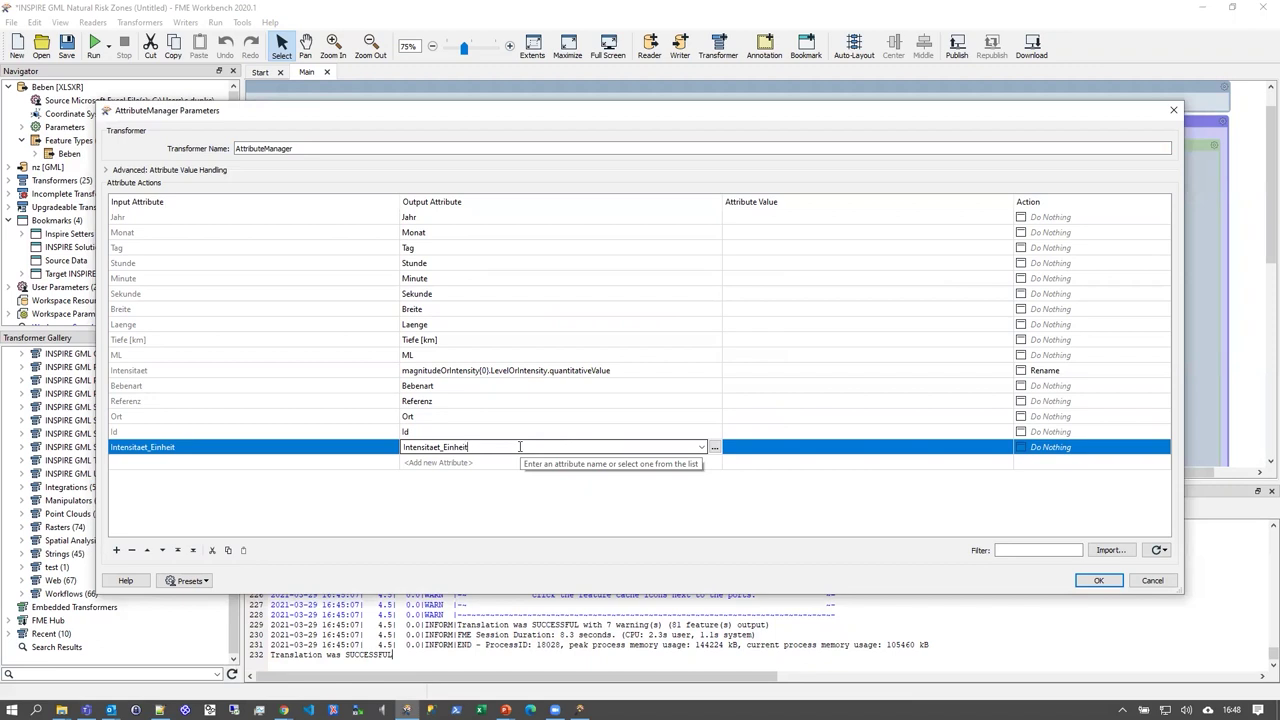
- Replace Intensitaet_Einheit's output name with magnitudeOrIntensity{}.LevelOrIntensity.quantitativeValue.uom from the 'uom' suggestions
{"action": "left_click_drag", "start_coordinate": [468, 447], "coordinate": [402, 446]}
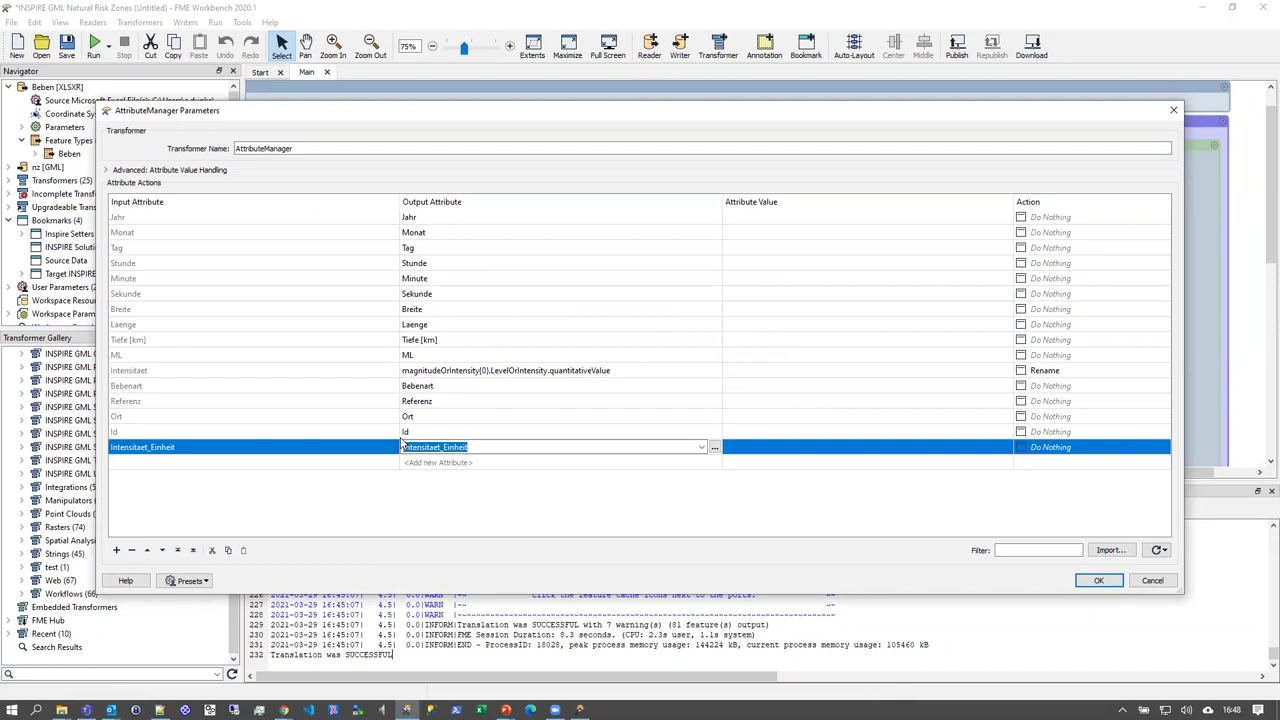
{"action": "type", "text": "uo"}
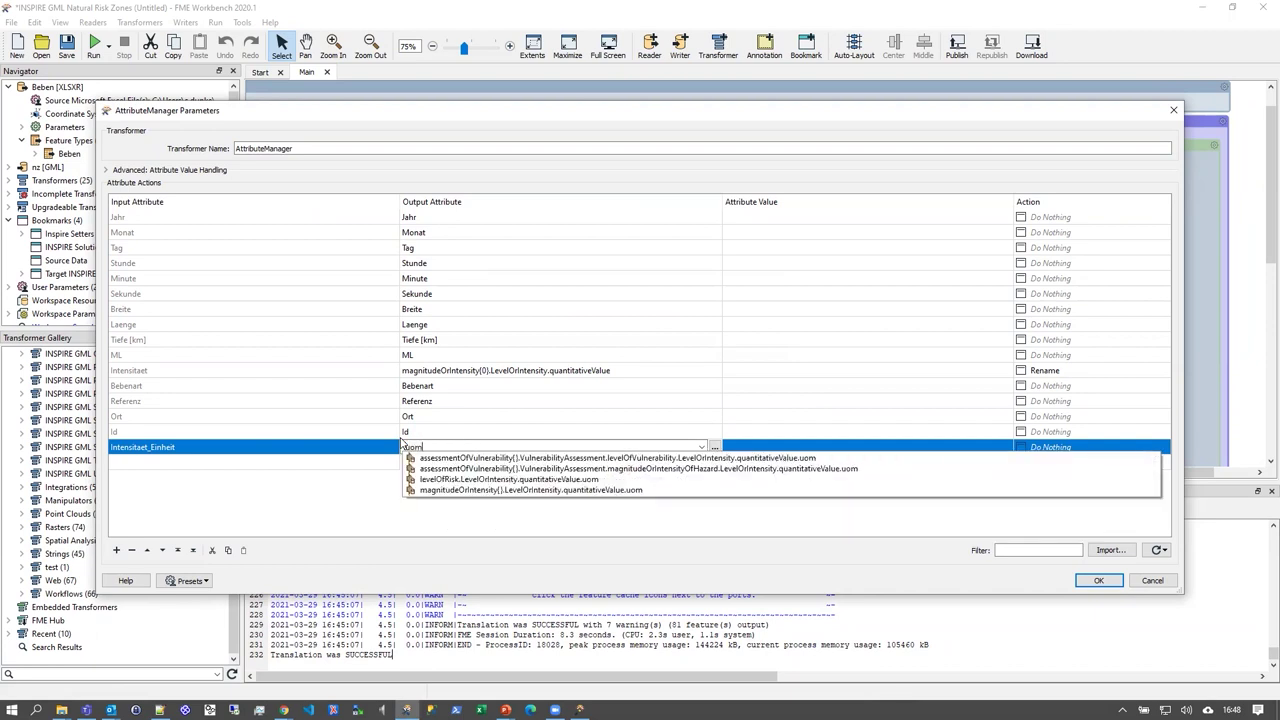
{"action": "type", "text": "m"}
{"action": "left_click", "coordinate": [598, 490]}
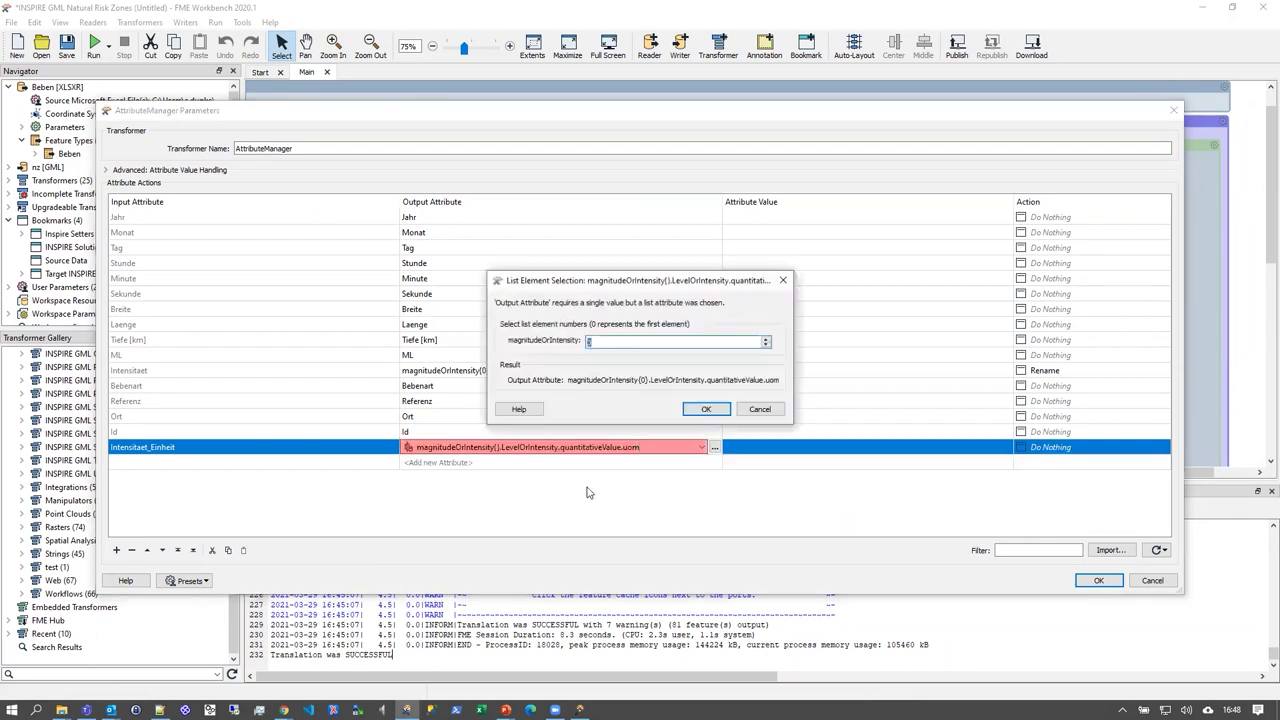
- Set list element 0, commit the unit rename, and apply the AttributeManager settings
{"action": "left_click", "coordinate": [618, 342]}
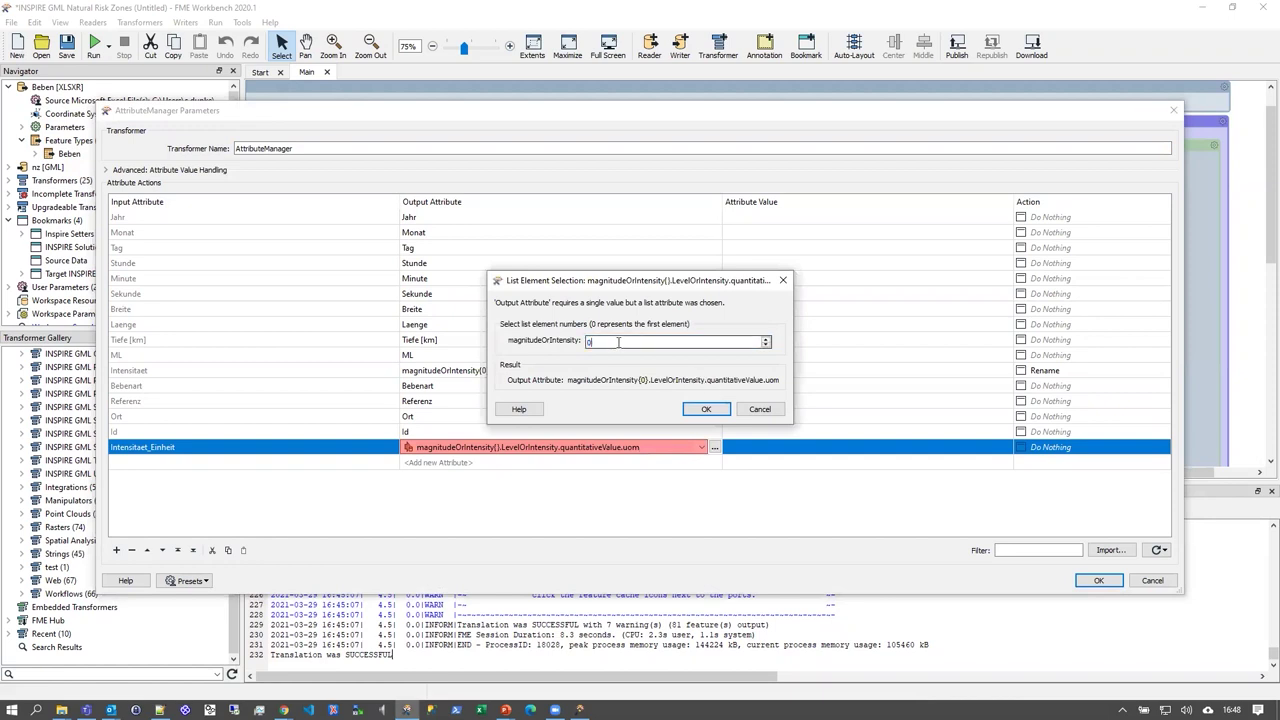
{"action": "left_click", "coordinate": [705, 409]}
{"action": "left_click", "coordinate": [706, 409]}
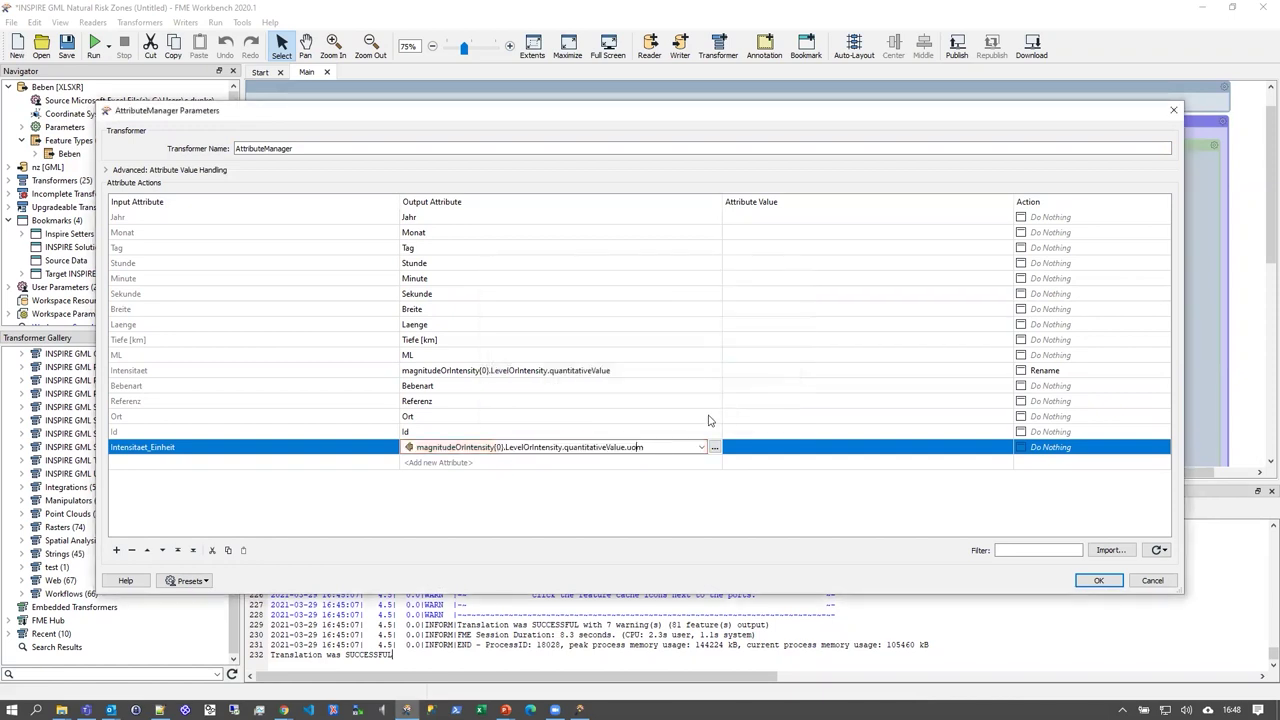
{"action": "left_click_drag", "start_coordinate": [675, 448], "coordinate": [418, 437]}
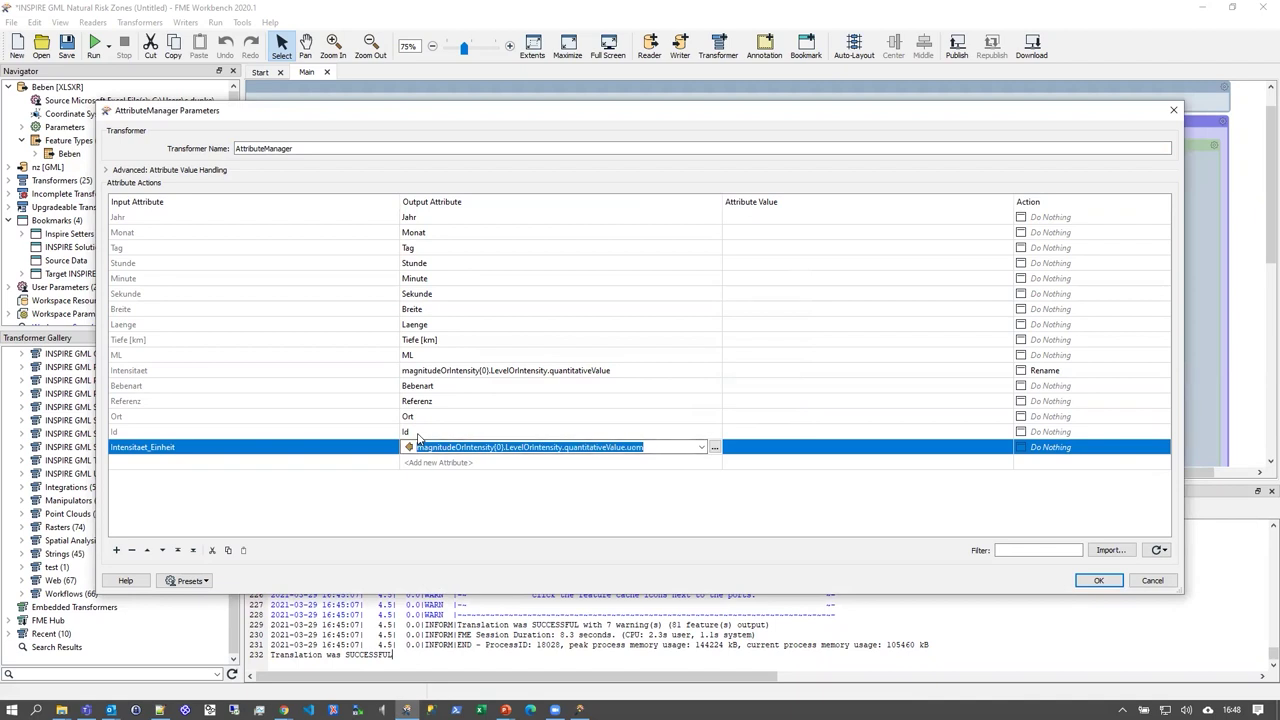
{"action": "left_click", "coordinate": [478, 508]}
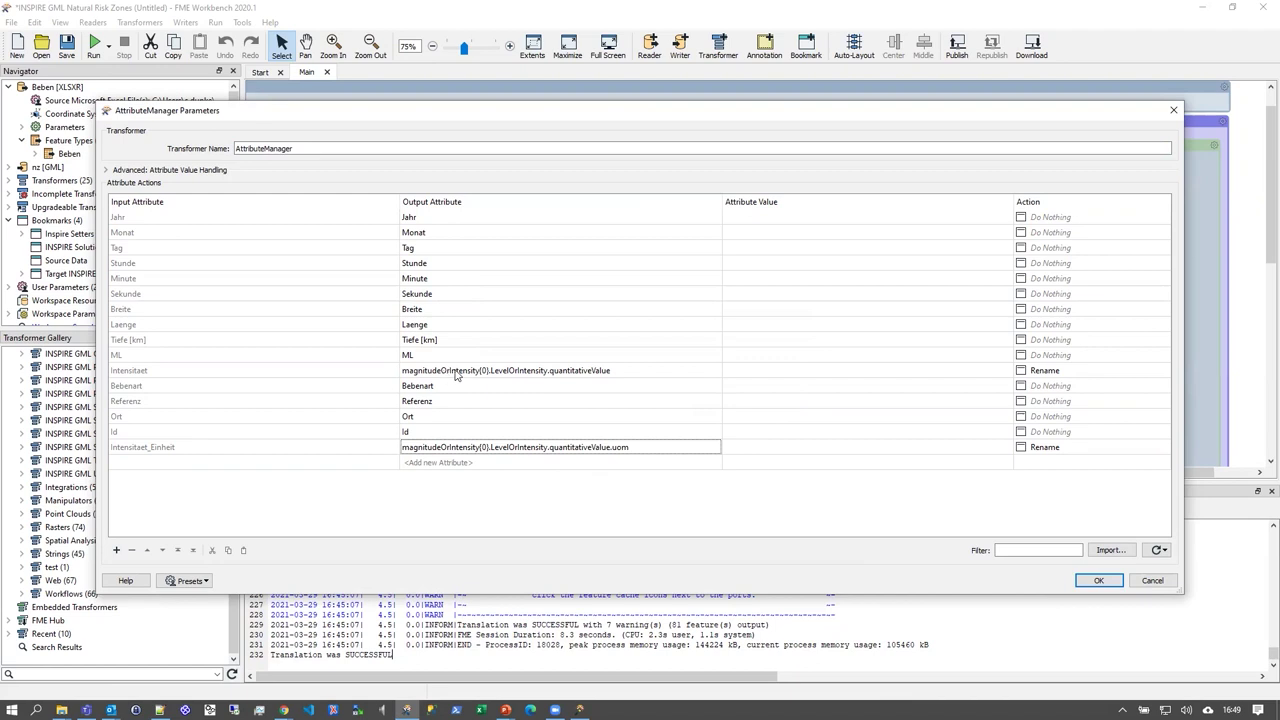
{"action": "left_click", "coordinate": [1092, 580]}
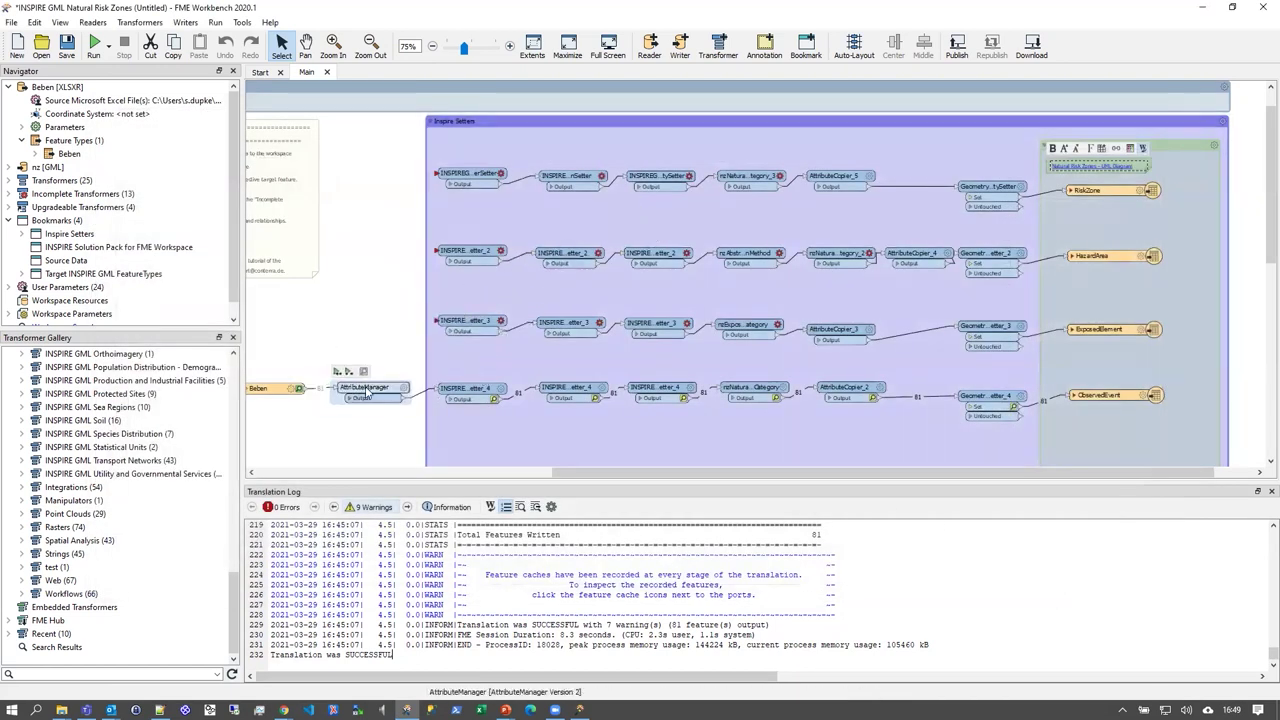
- Set the nz GML writer's Validate Output File parameter to Yes and run the workspace
{"action": "left_click", "coordinate": [10, 167]}
{"action": "left_click", "coordinate": [22, 220]}
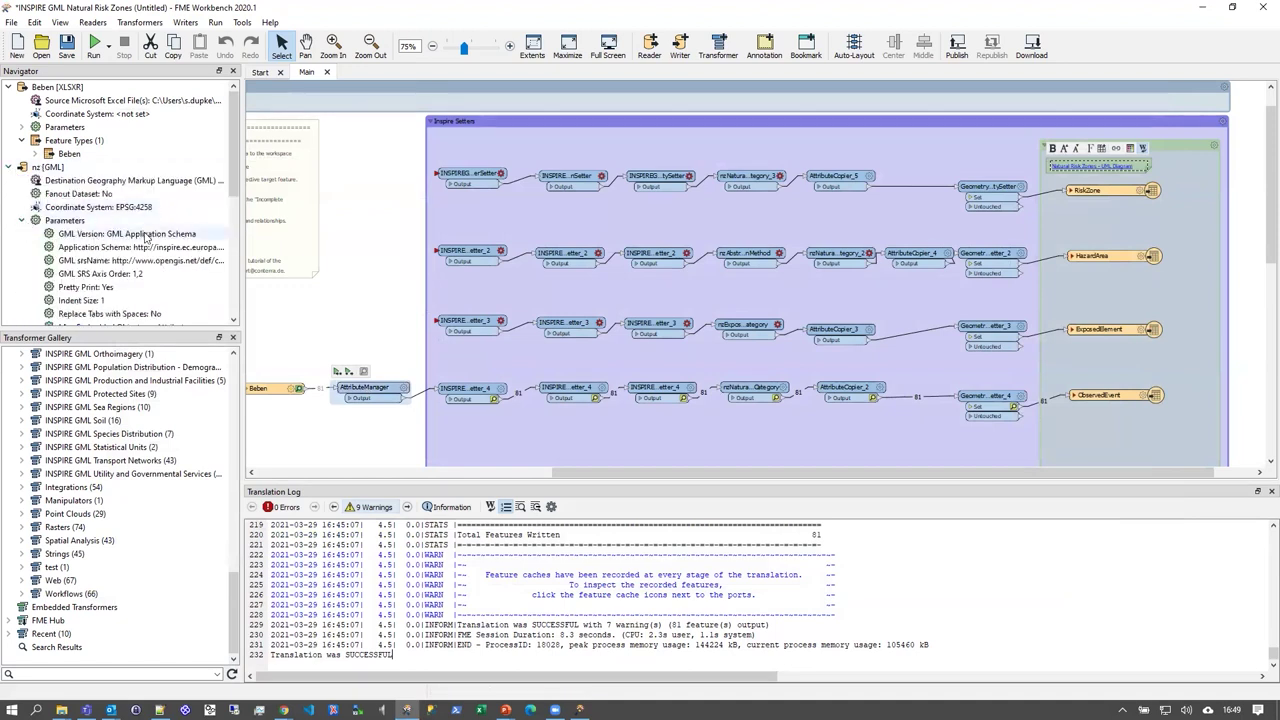
{"action": "scroll", "coordinate": [146, 236], "scroll_direction": "down", "scroll_amount": 2}
{"action": "double_click", "coordinate": [110, 313]}
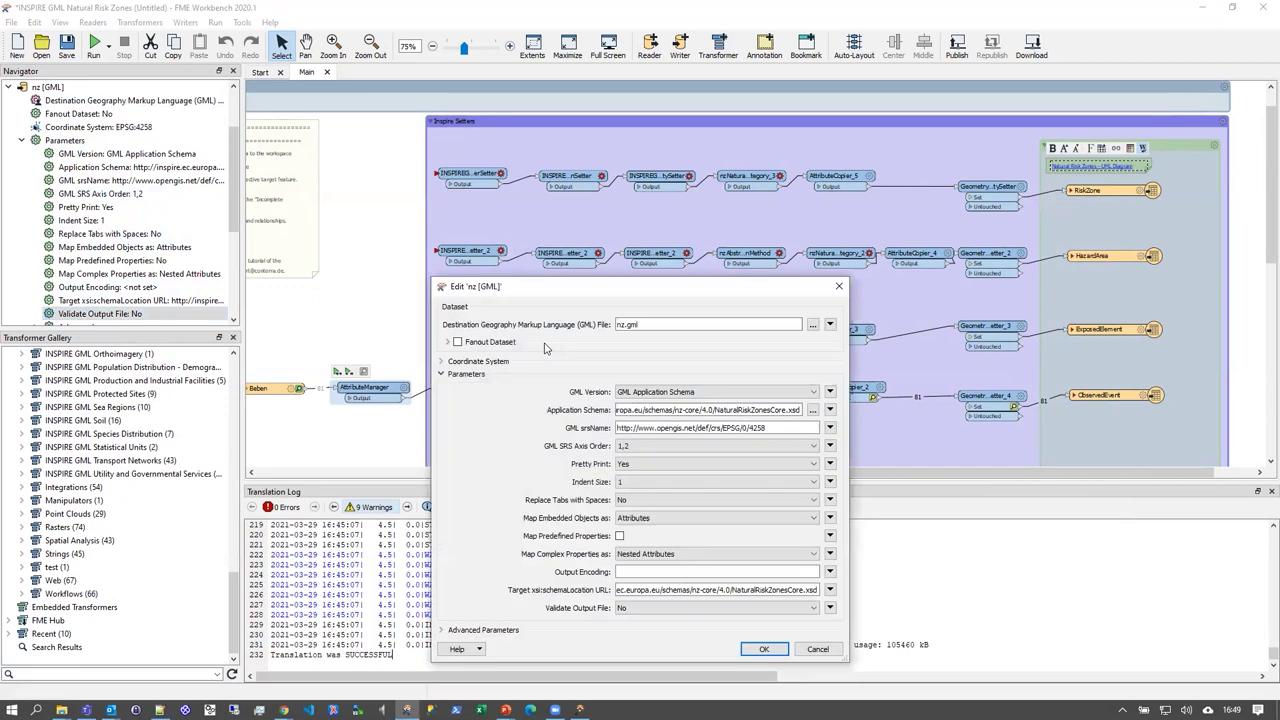
{"action": "left_click", "coordinate": [716, 608]}
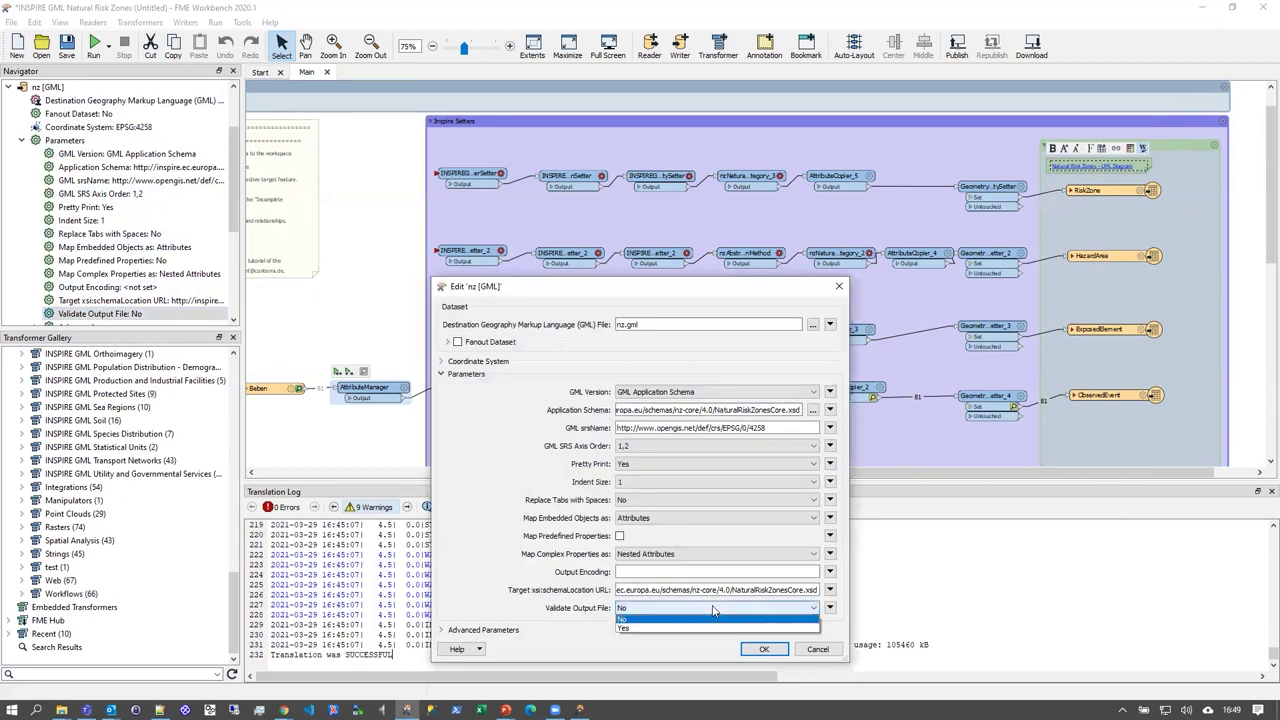
{"action": "left_click", "coordinate": [653, 628]}
{"action": "left_click", "coordinate": [764, 649]}
{"action": "left_click", "coordinate": [350, 372]}
{"action": "left_click", "coordinate": [768, 396]}
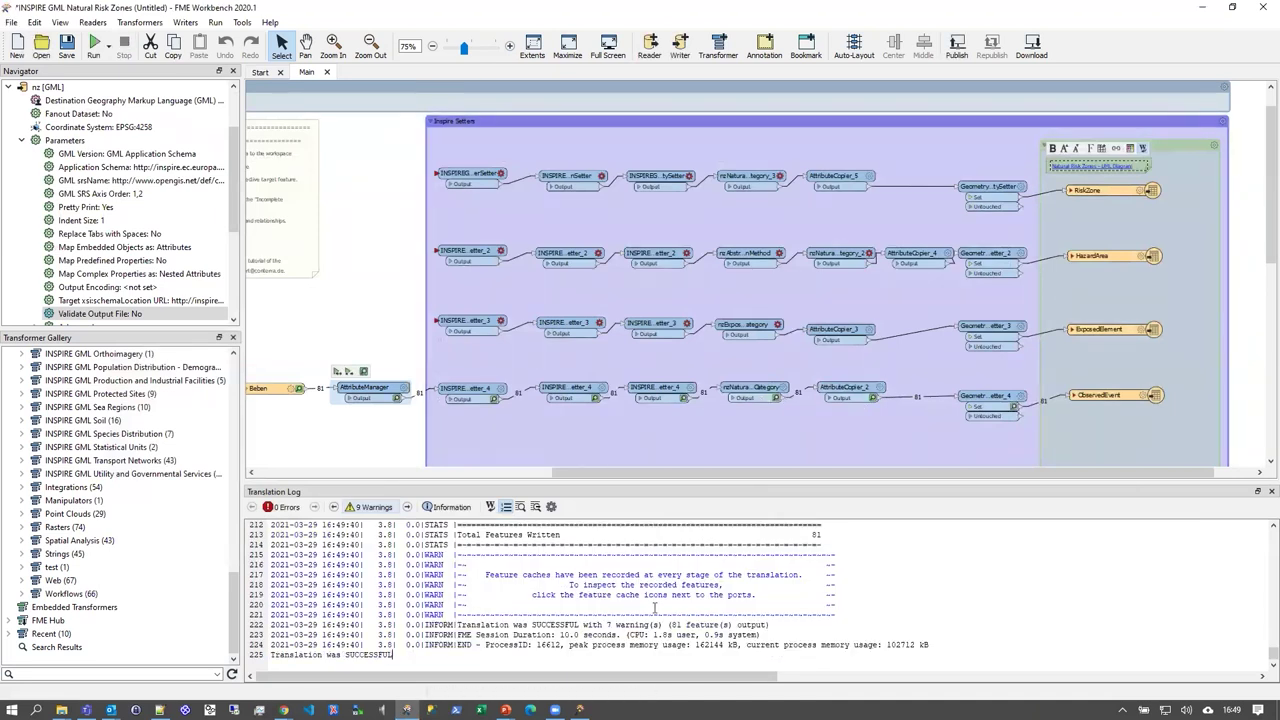
- Scroll up the Translation Log and highlight the XML Validation lines reporting 0 warnings and 0 errors
{"action": "scroll", "coordinate": [655, 607], "scroll_direction": "up", "scroll_amount": 2}
{"action": "scroll", "coordinate": [655, 607], "scroll_direction": "up", "scroll_amount": 6}
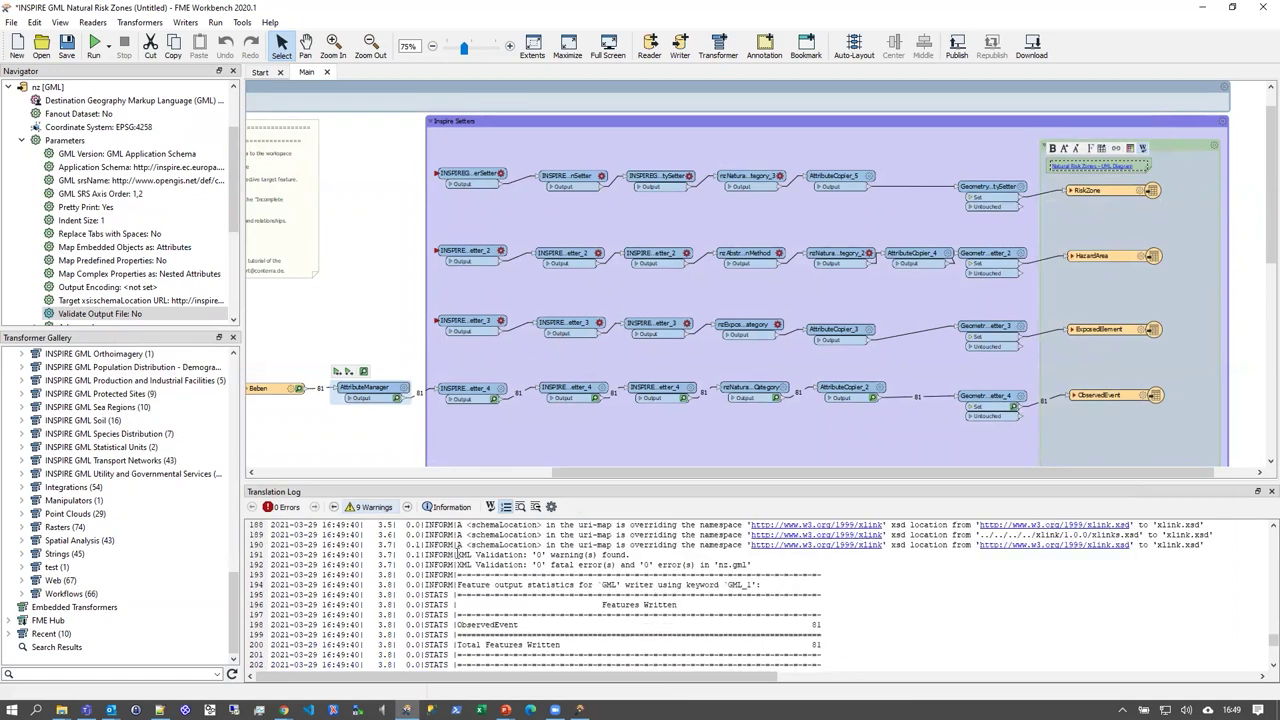
{"action": "left_click_drag", "start_coordinate": [458, 553], "coordinate": [775, 564]}
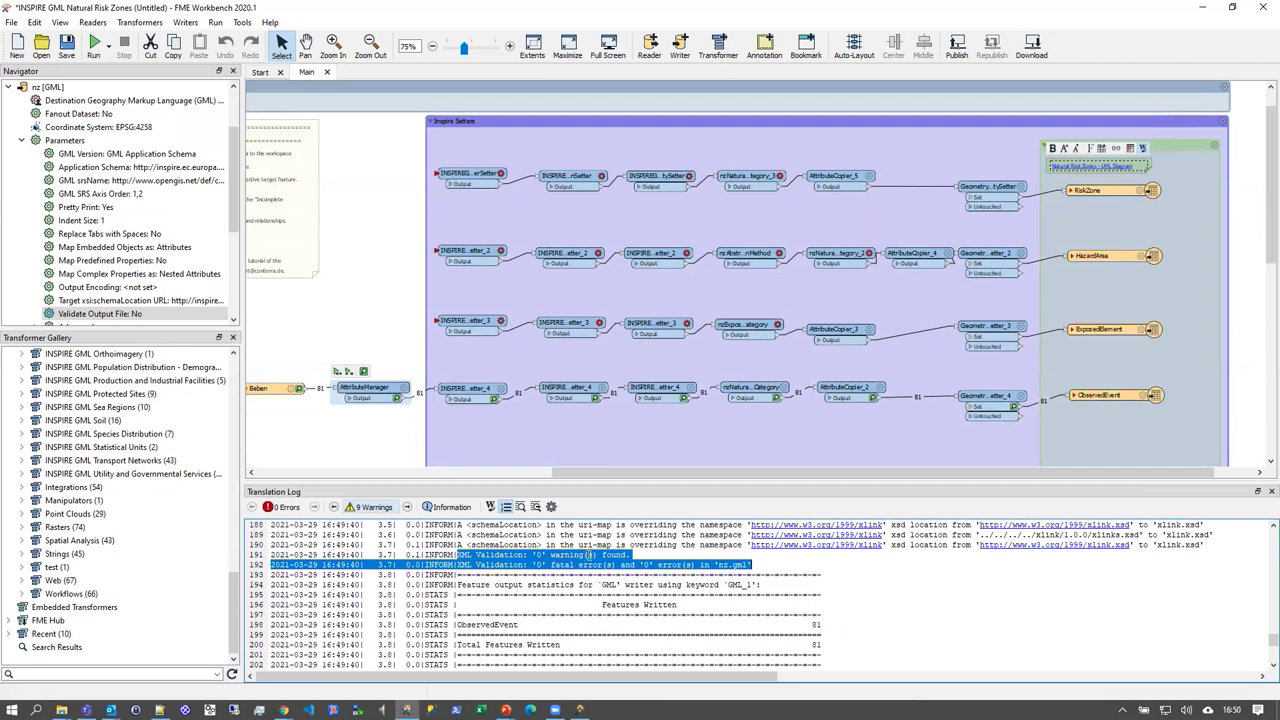
- Open the output folder, reload nz.gml in Notepad++, and highlight the quantitativeValue 4 Mw line
{"action": "left_click", "coordinate": [1122, 405]}
{"action": "left_click", "coordinate": [1075, 360]}
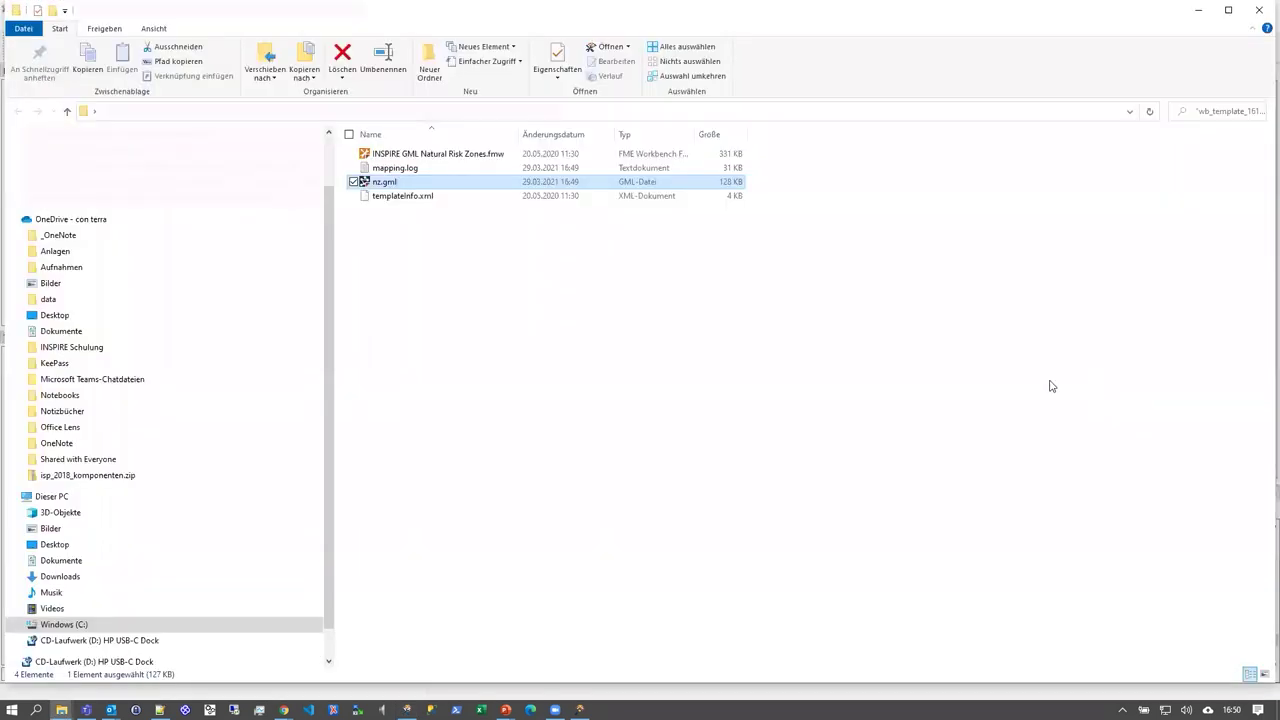
{"action": "left_click", "coordinate": [159, 709]}
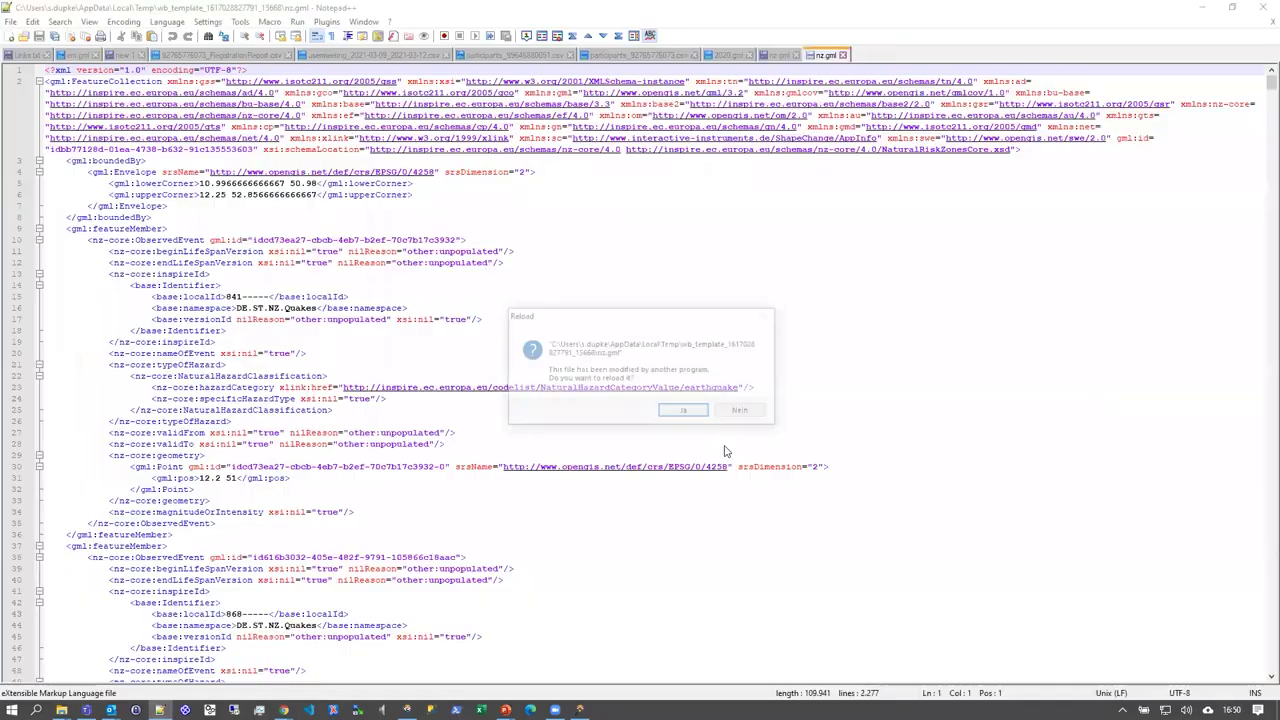
{"action": "left_click", "coordinate": [683, 410]}
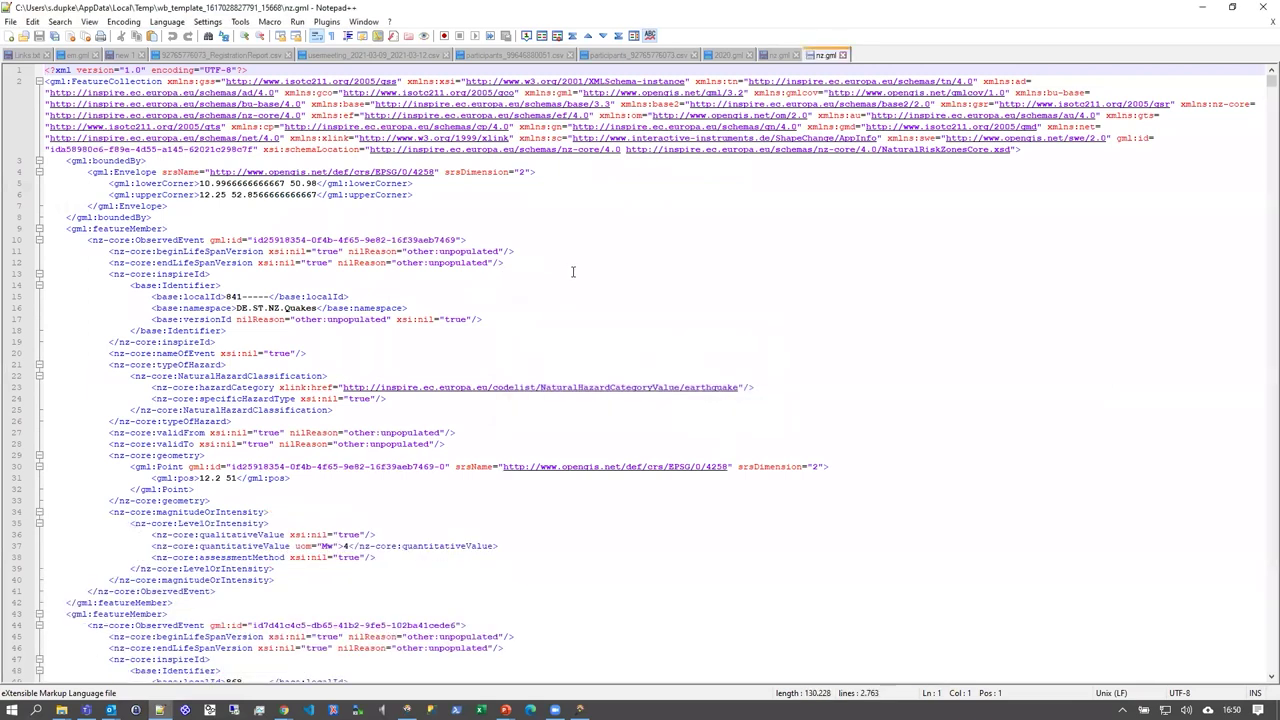
{"action": "left_click_drag", "start_coordinate": [152, 546], "coordinate": [538, 549]}
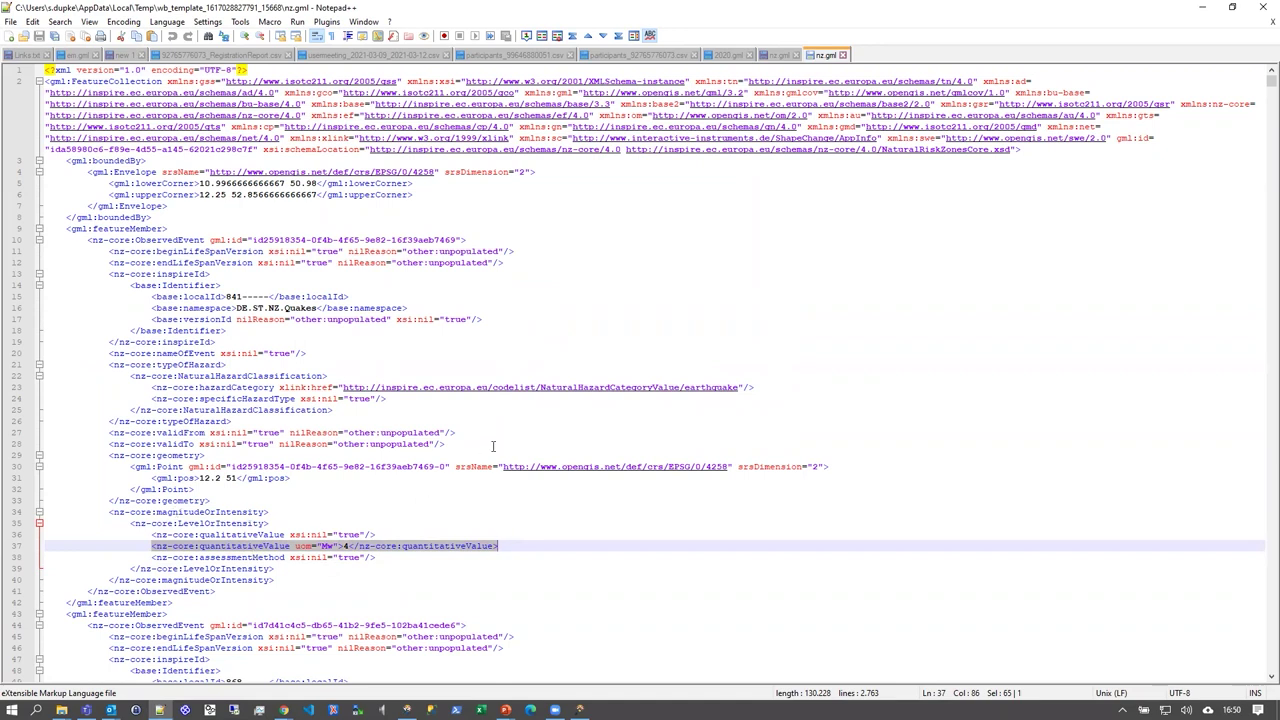
- Minimise the text editor to show the output folder with the regenerated 128 KB nz.gml
{"action": "left_click", "coordinate": [1201, 7]}
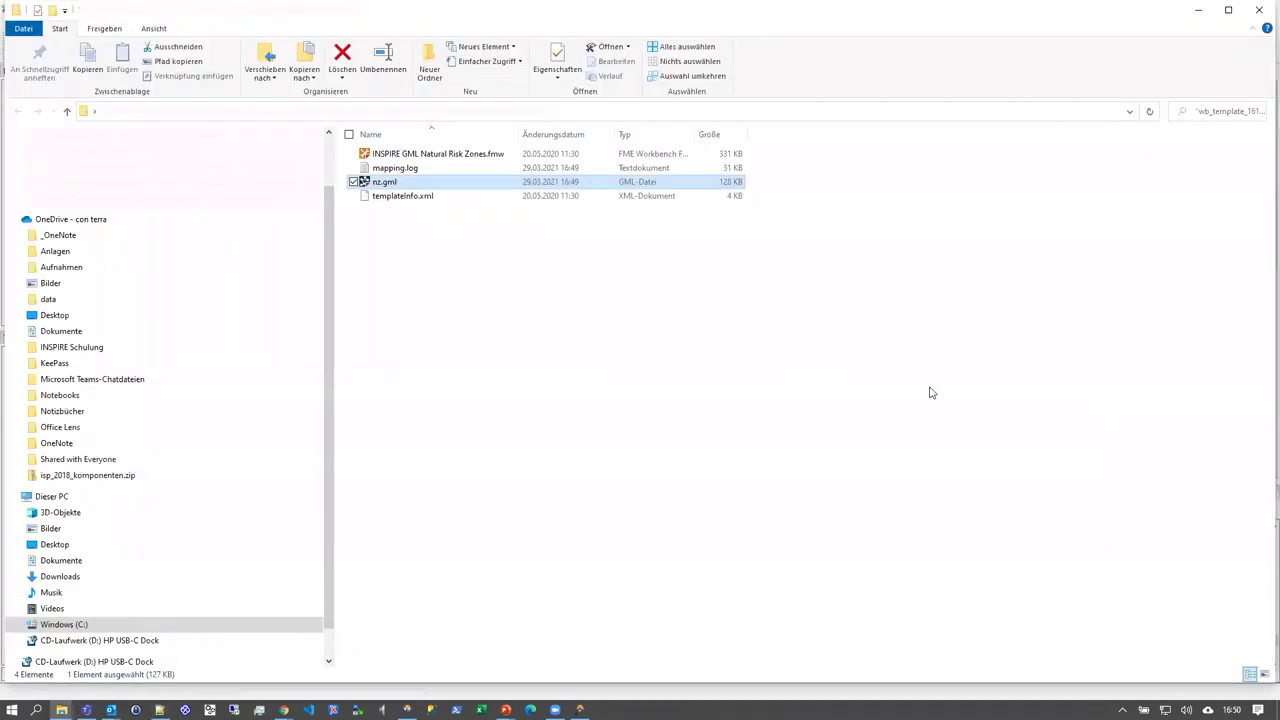